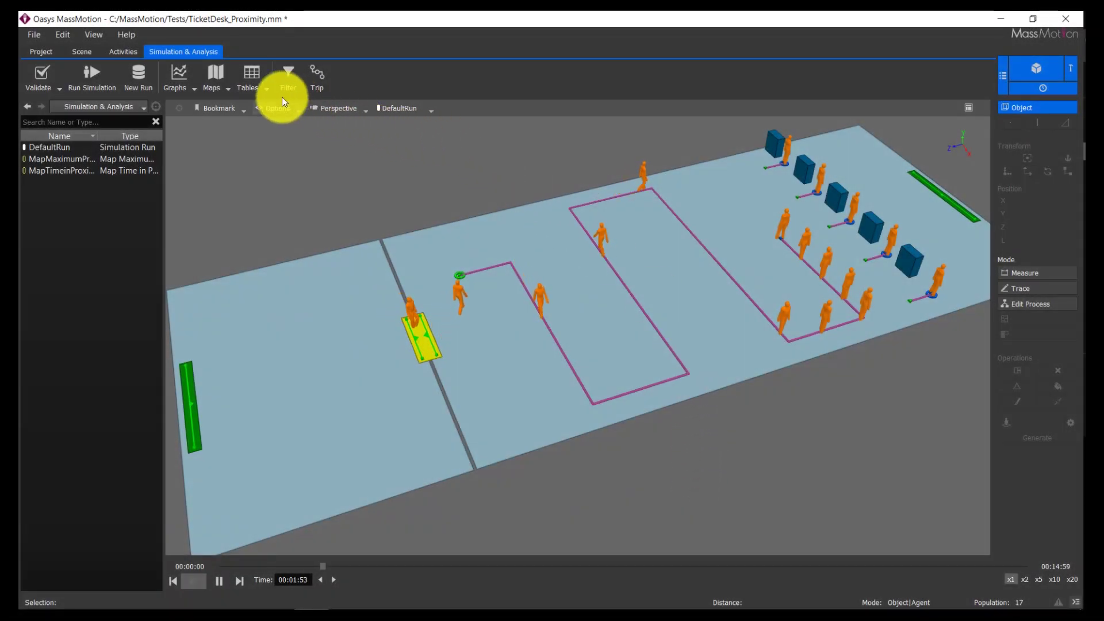
Evaluate MapTimeinProximity at Distance 2, shading the floor hottest near the ticket desks
{"action": "left_click", "coordinate": [222, 84]}
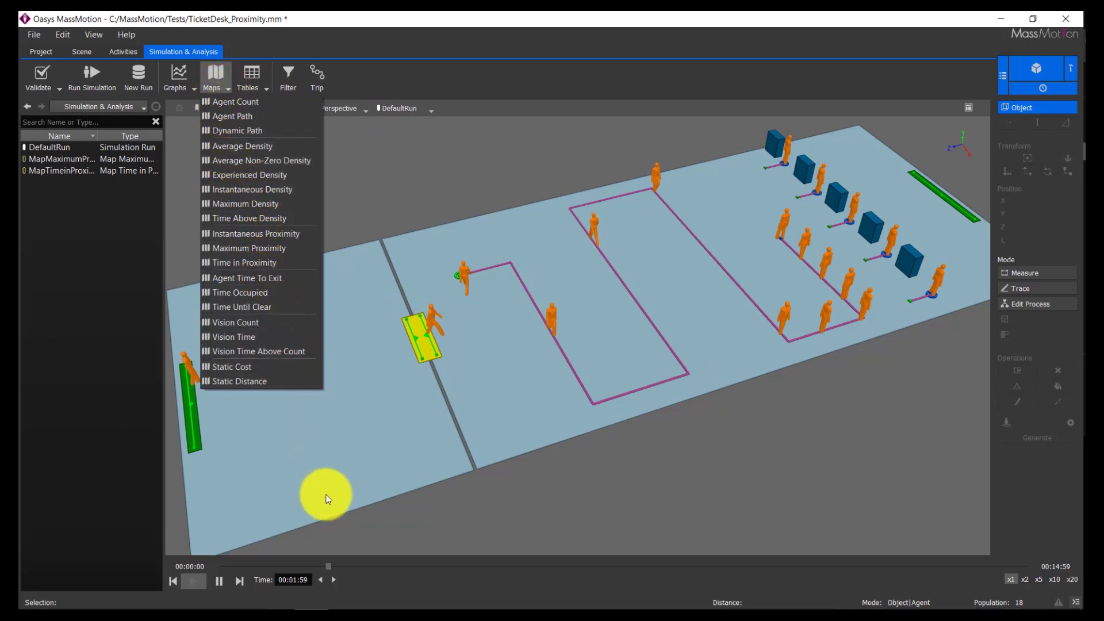
{"action": "left_click", "coordinate": [335, 530]}
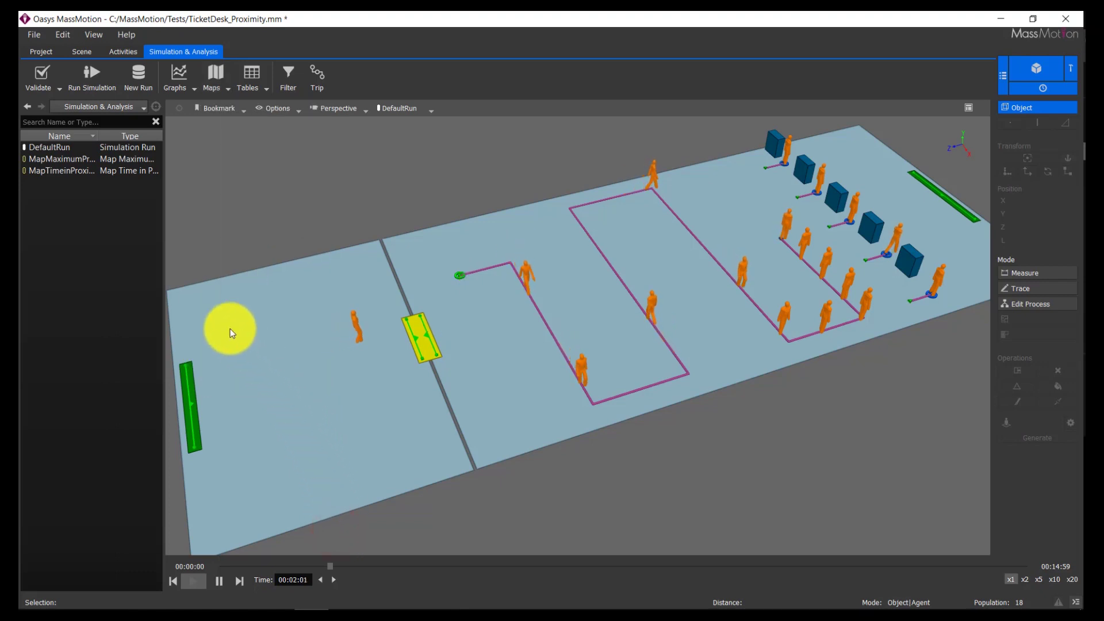
{"action": "left_click", "coordinate": [81, 173]}
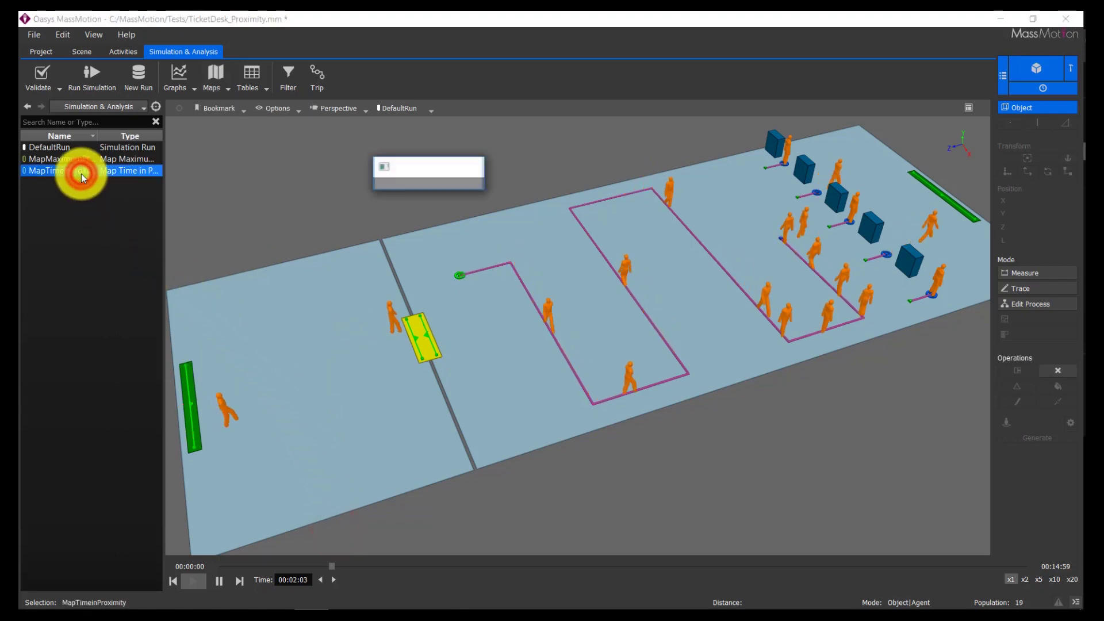
{"action": "left_click_drag", "start_coordinate": [547, 99], "coordinate": [172, 151]}
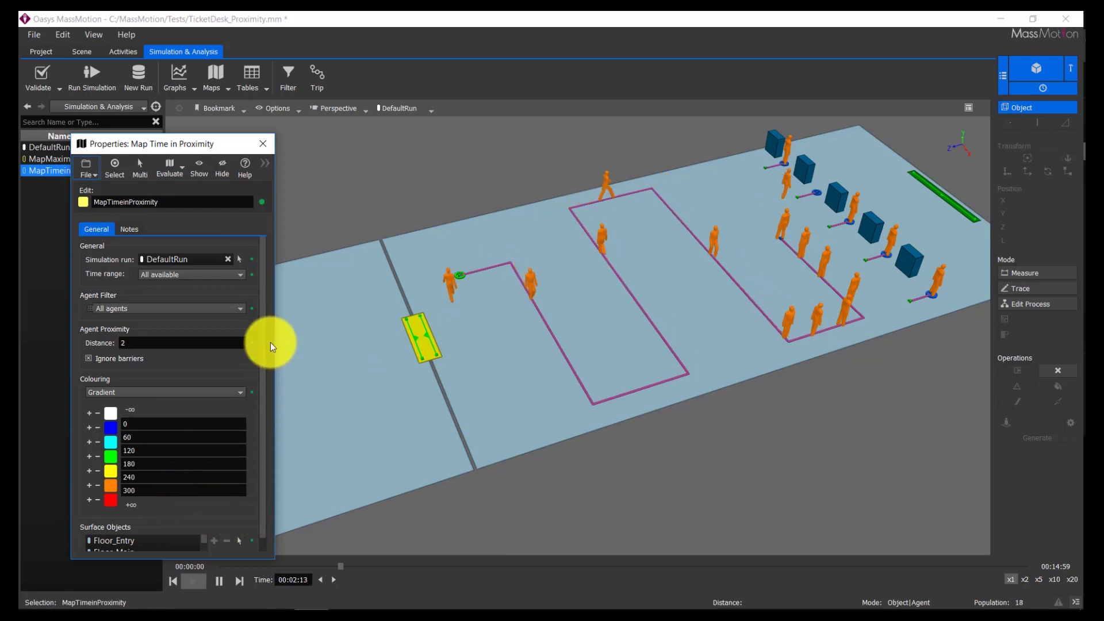
{"action": "left_click", "coordinate": [173, 168]}
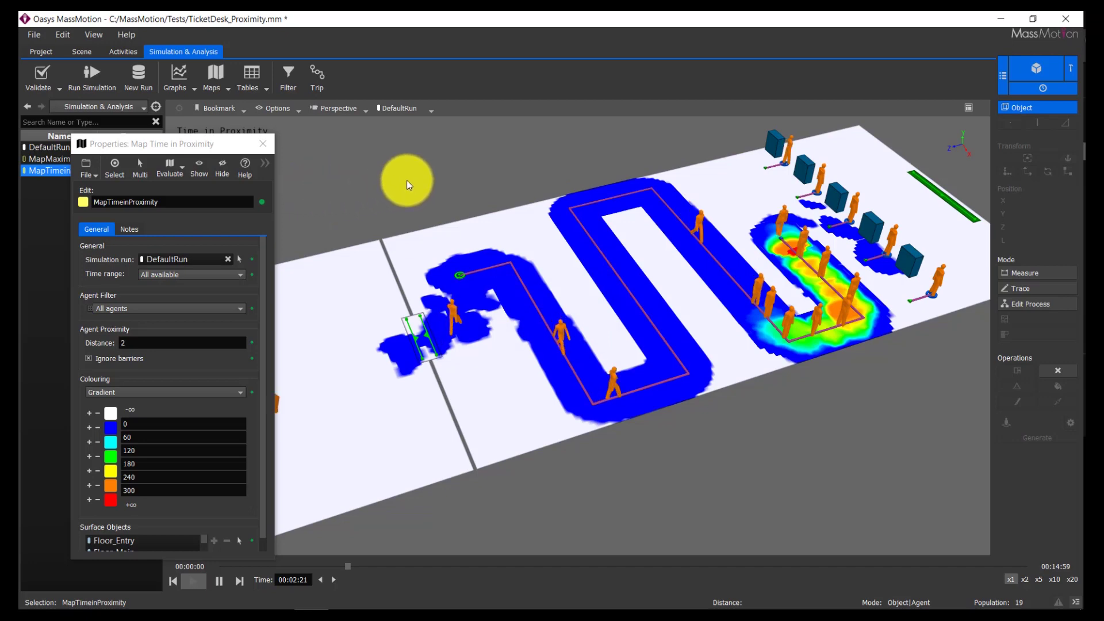
{"action": "left_click", "coordinate": [384, 164]}
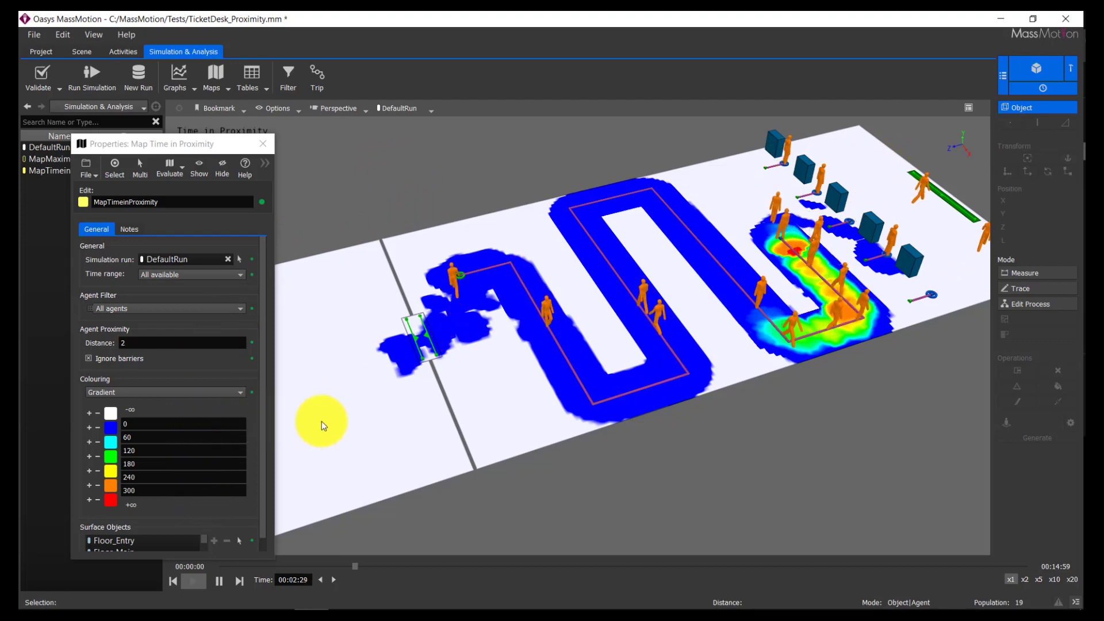
{"action": "left_click", "coordinate": [868, 464]}
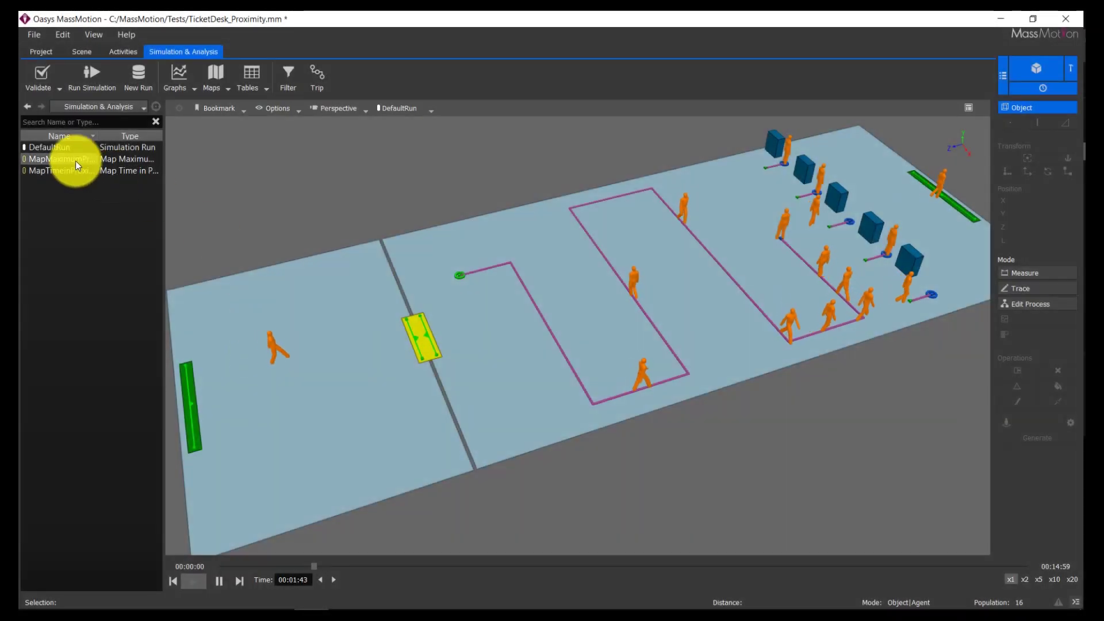
Evaluate MapMaximumProximity on its 1 to 6 colour scale and close its properties
{"action": "double_click", "coordinate": [74, 160]}
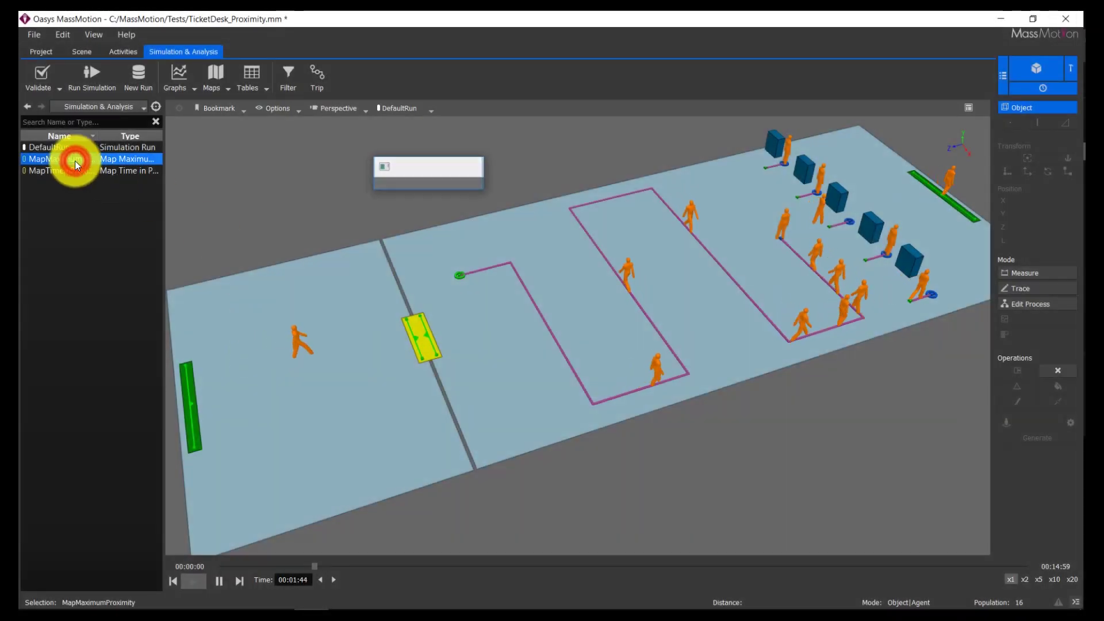
{"action": "left_click_drag", "start_coordinate": [550, 110], "coordinate": [247, 118]}
{"action": "left_click", "coordinate": [242, 139]}
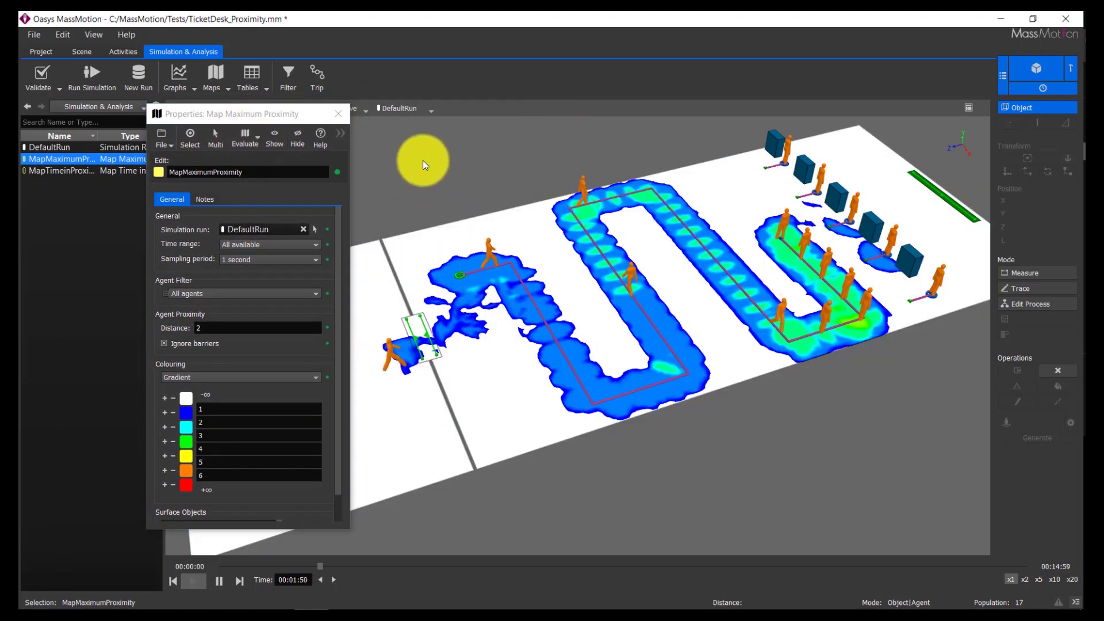
{"action": "left_click", "coordinate": [426, 167]}
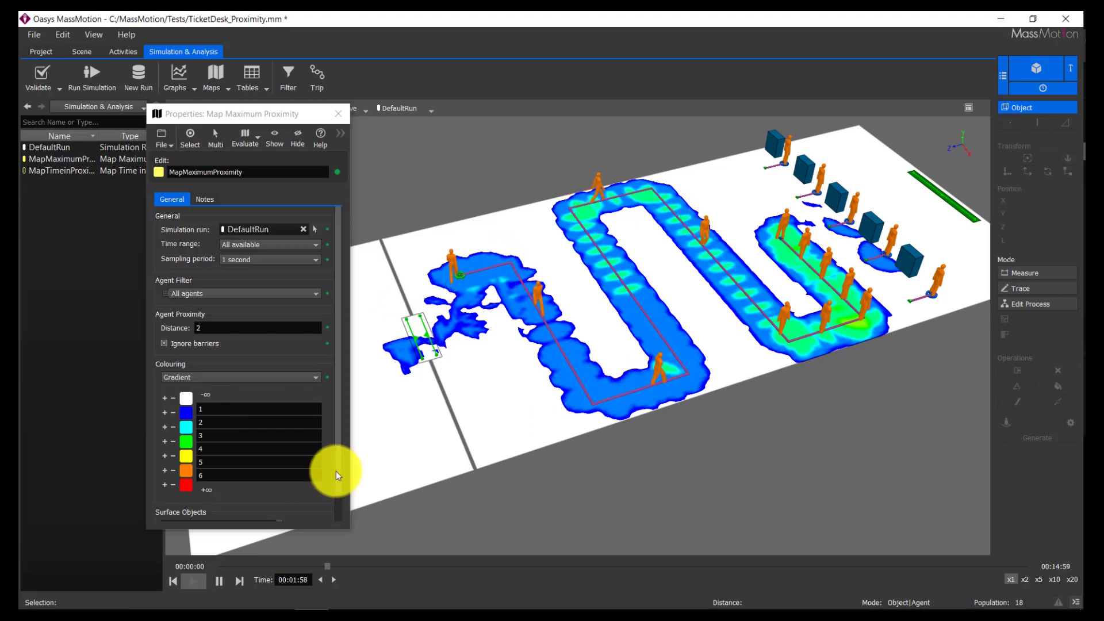
{"action": "left_click", "coordinate": [345, 113]}
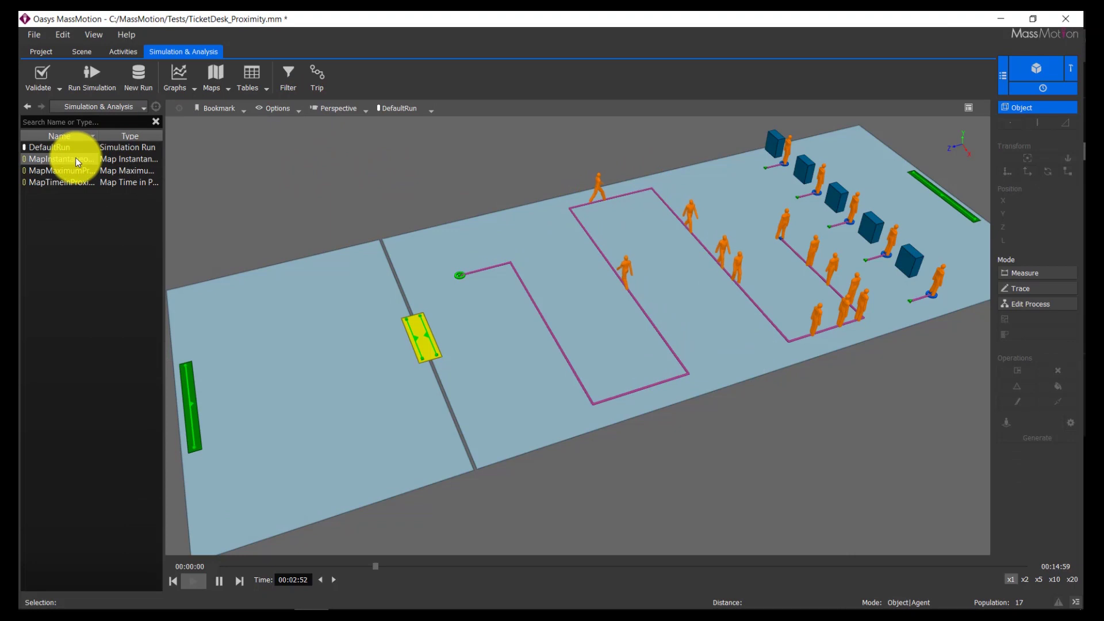
Generate the MapInstantaneousProximity contours with the default settings
{"action": "left_click", "coordinate": [77, 159]}
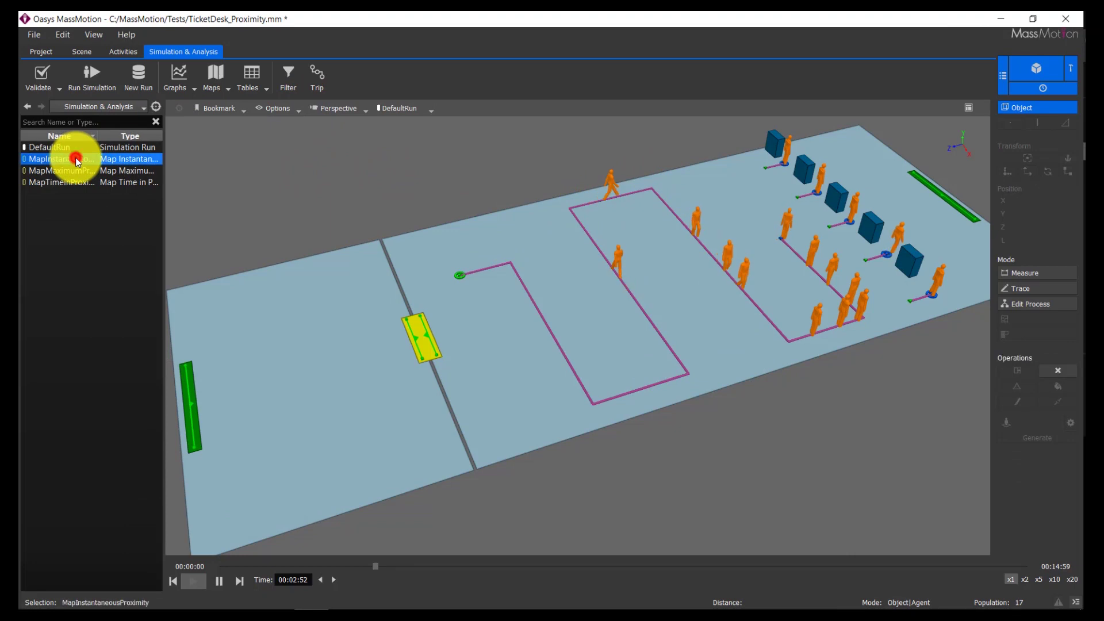
{"action": "double_click", "coordinate": [76, 159]}
{"action": "left_click_drag", "start_coordinate": [540, 110], "coordinate": [263, 137]}
{"action": "left_click", "coordinate": [268, 160]}
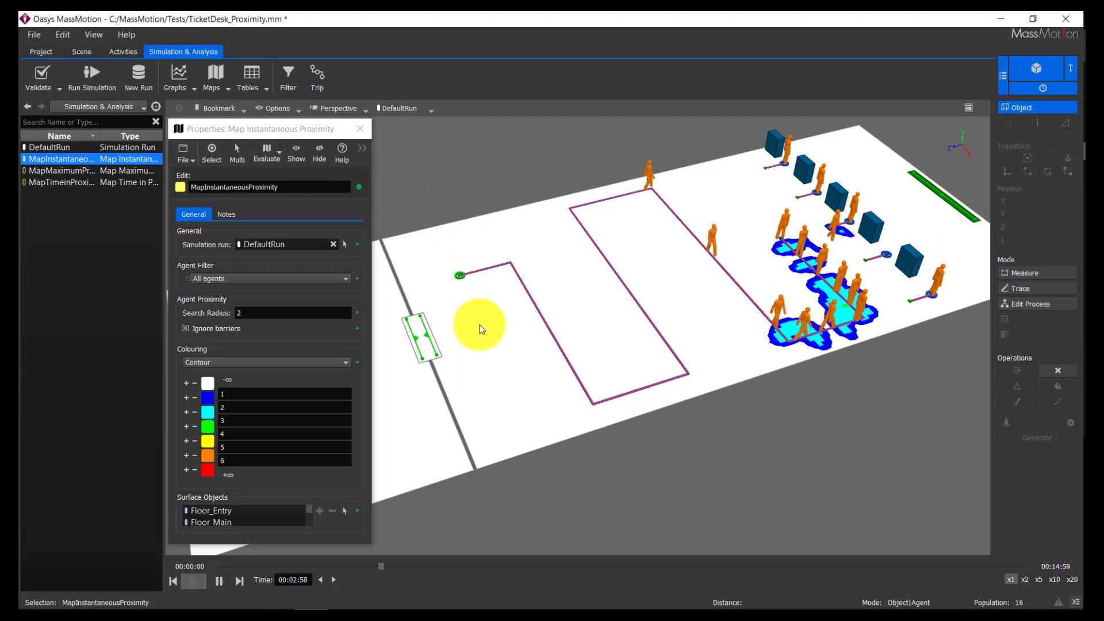
Change the search radius to 1.5 and regenerate the instantaneous proximity contours
{"action": "double_click", "coordinate": [269, 314]}
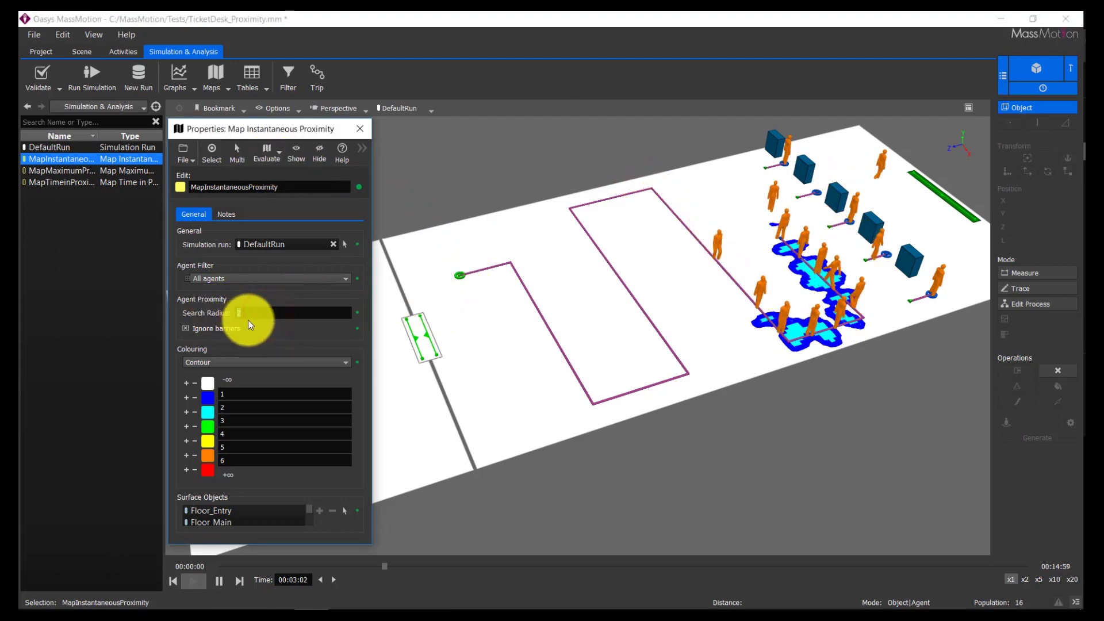
{"action": "type", "text": "1.5"}
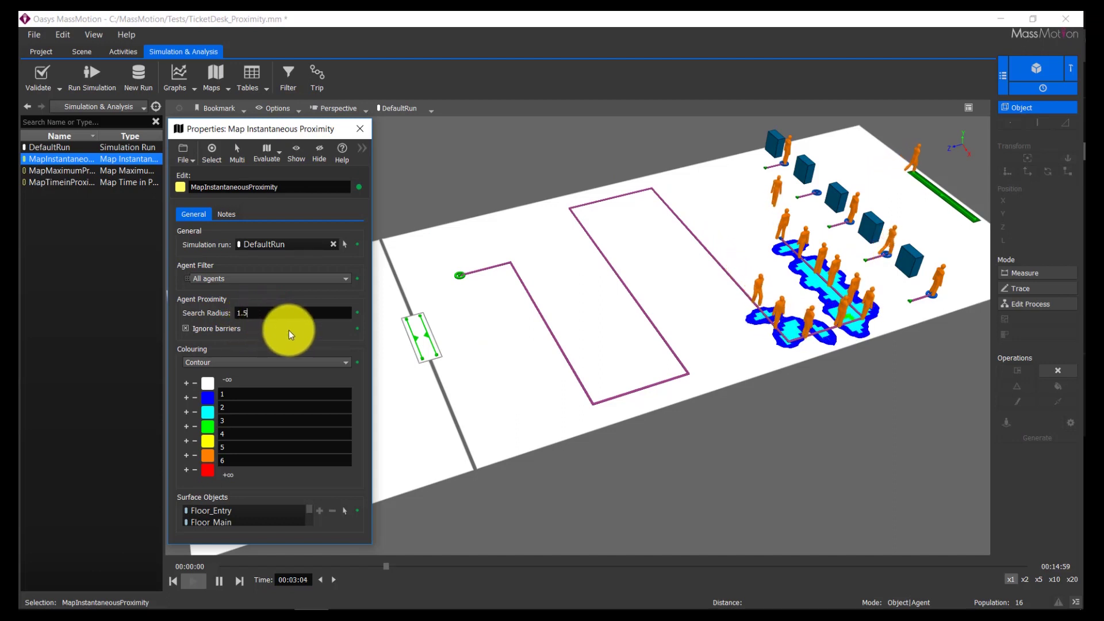
{"action": "left_click", "coordinate": [264, 154]}
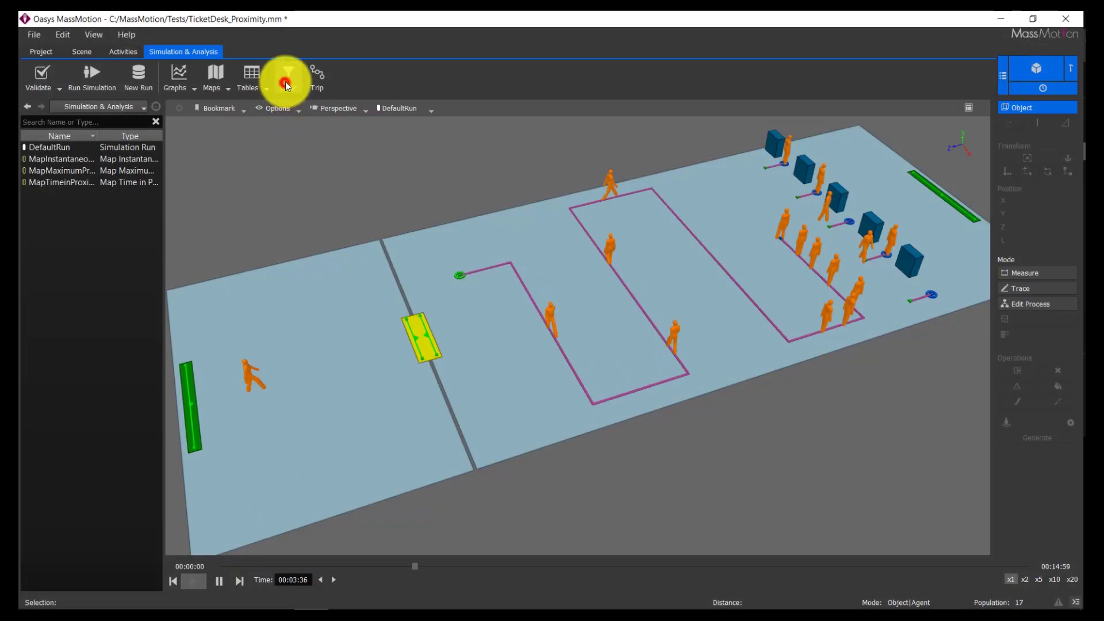
Create a new Filter whose agent filter is In proximity at a 2 m distance
{"action": "left_click", "coordinate": [286, 85]}
{"action": "left_click_drag", "start_coordinate": [520, 109], "coordinate": [251, 134]}
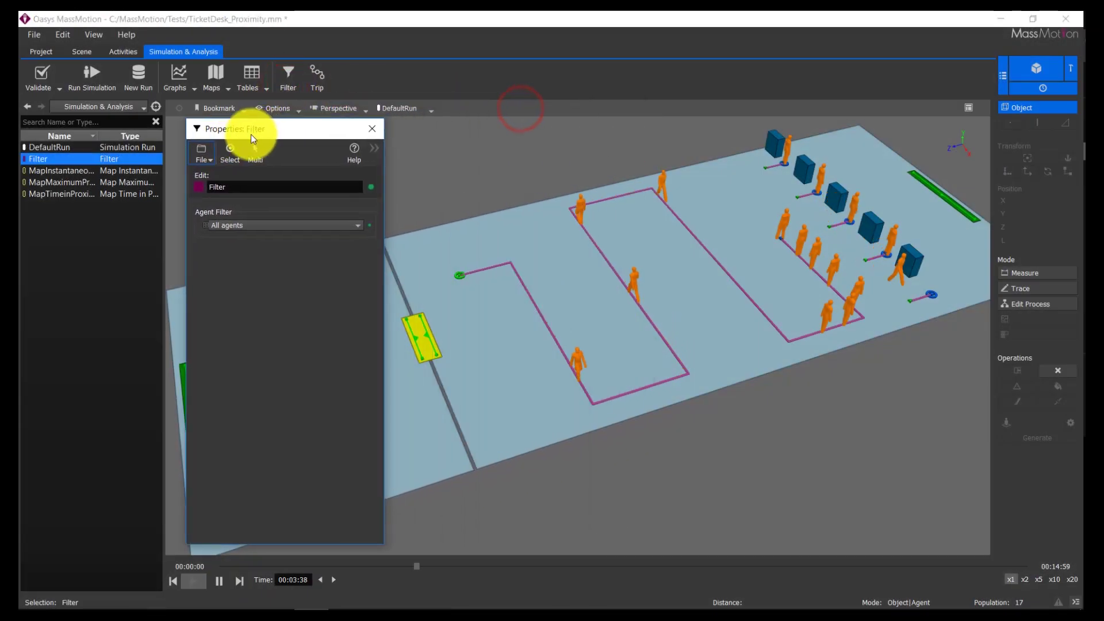
{"action": "left_click", "coordinate": [253, 224]}
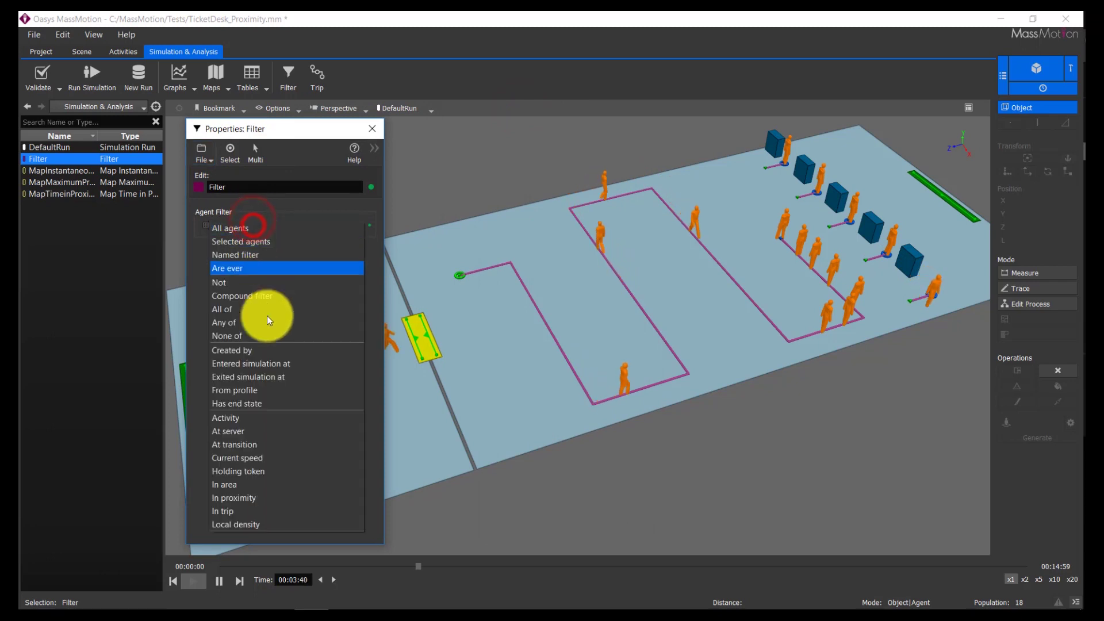
{"action": "left_click", "coordinate": [288, 496]}
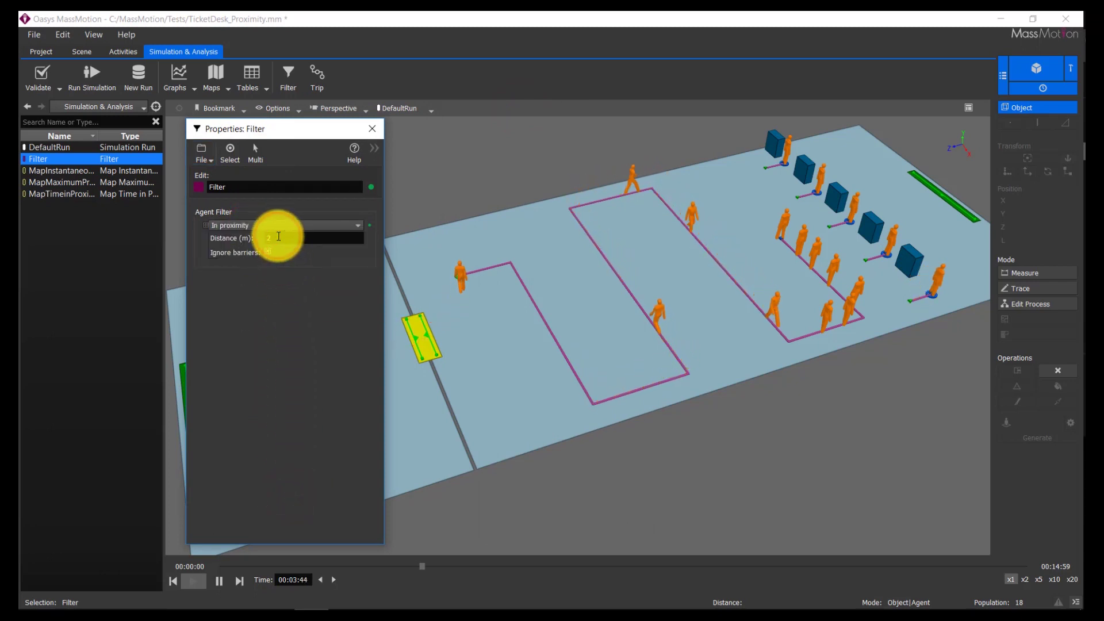
{"action": "left_click", "coordinate": [371, 129]}
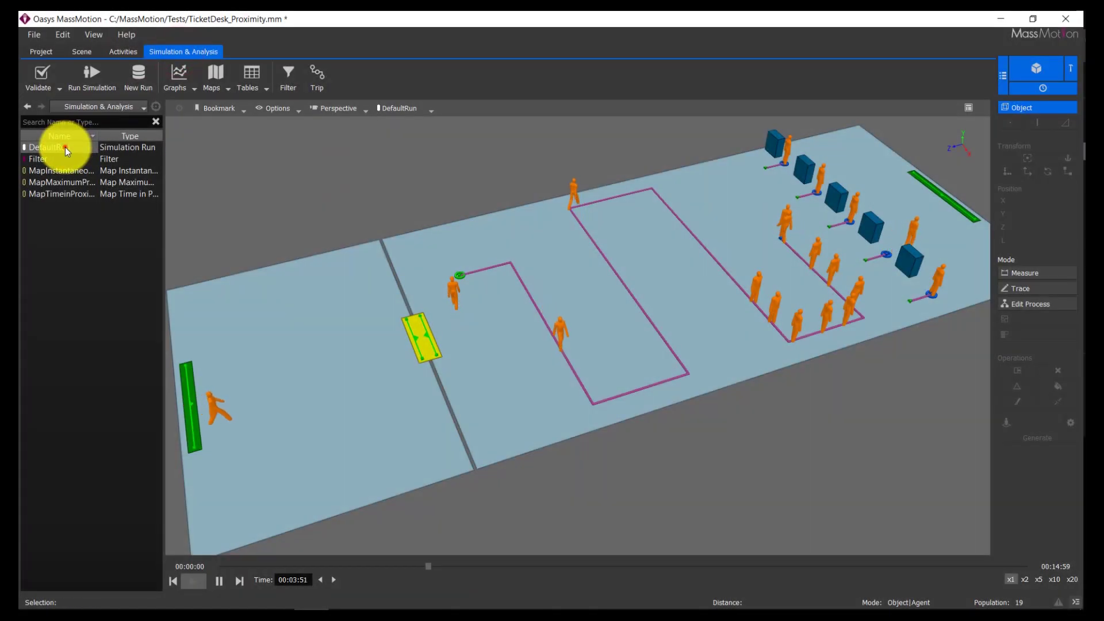
Enable DefaultRun's agent filter with the In proximity filter and refresh the agent colours
{"action": "double_click", "coordinate": [65, 147]}
{"action": "left_click_drag", "start_coordinate": [533, 104], "coordinate": [274, 128]}
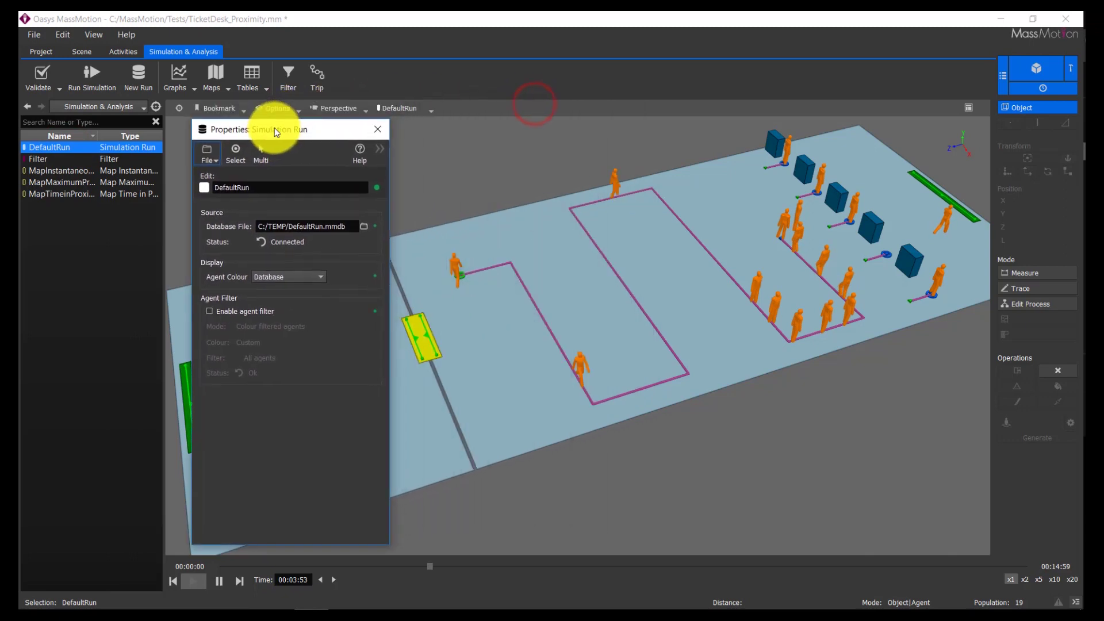
{"action": "left_click", "coordinate": [261, 313]}
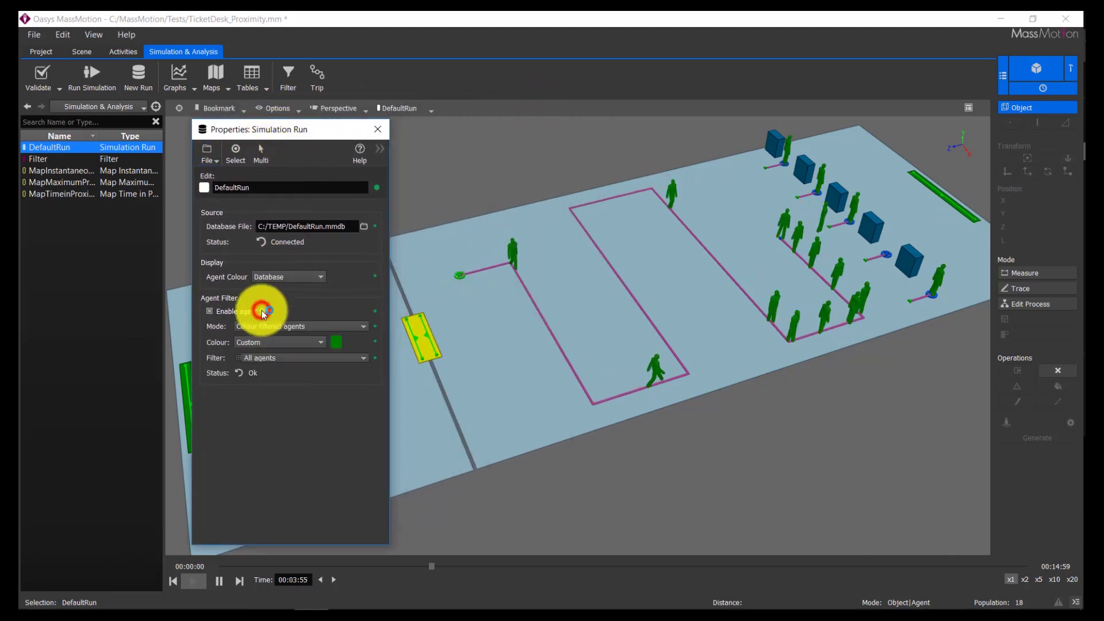
{"action": "left_click", "coordinate": [336, 357]}
{"action": "left_click", "coordinate": [297, 577]}
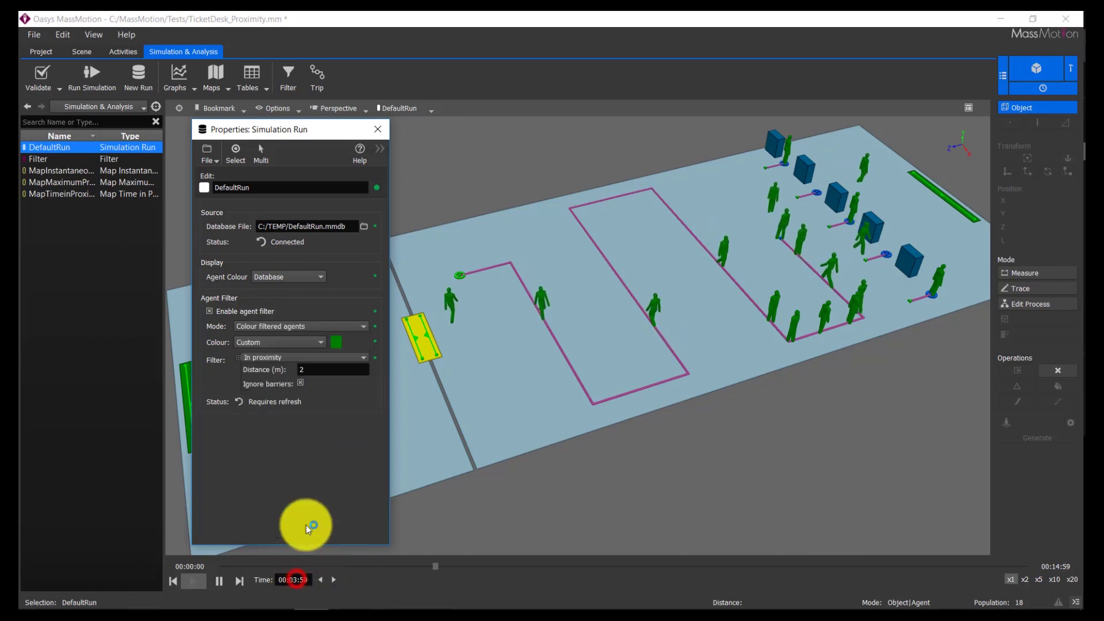
{"action": "left_click", "coordinate": [241, 401]}
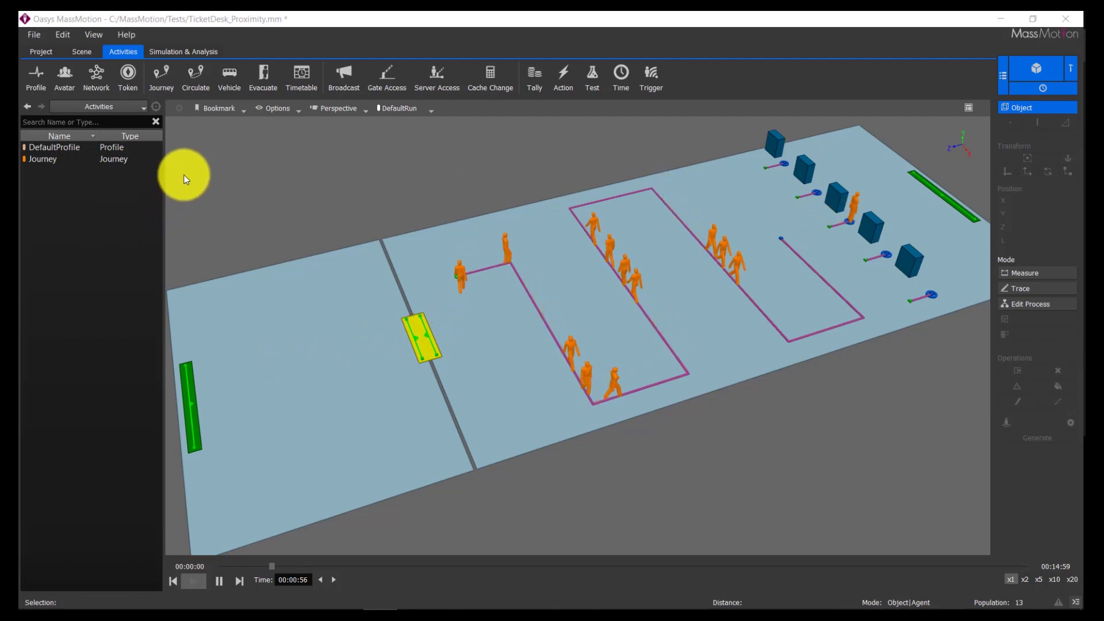
Open DefaultProfile's Properties: Profile from the Activities tree
{"action": "double_click", "coordinate": [62, 147]}
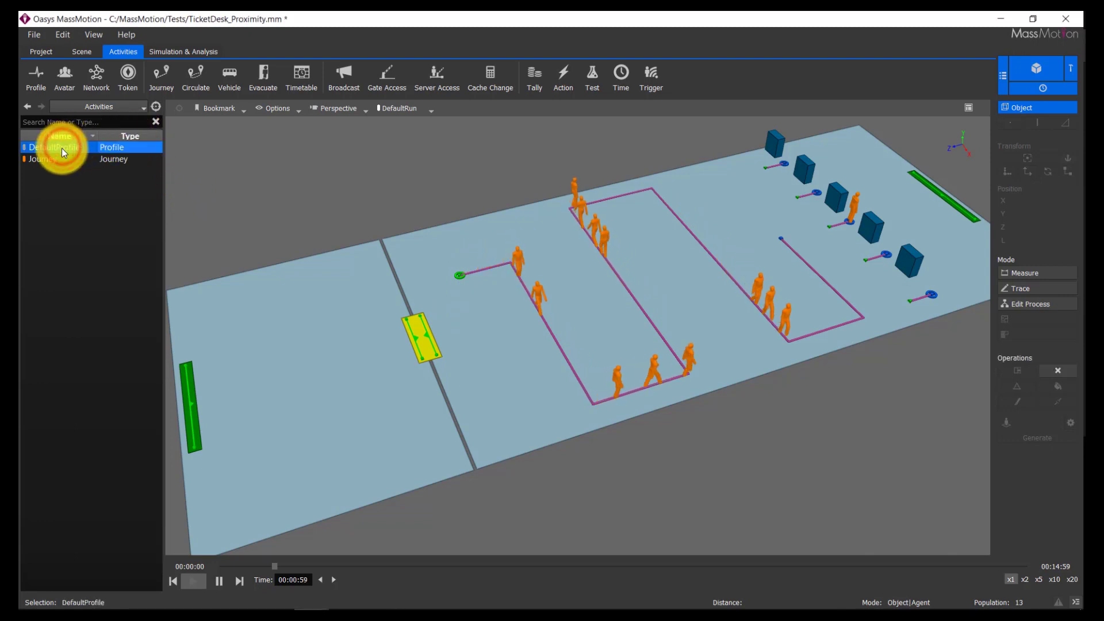
Turn on personal space for DefaultProfile, trying Triangular but keeping Constant distance 2
{"action": "left_click_drag", "start_coordinate": [524, 105], "coordinate": [239, 135]}
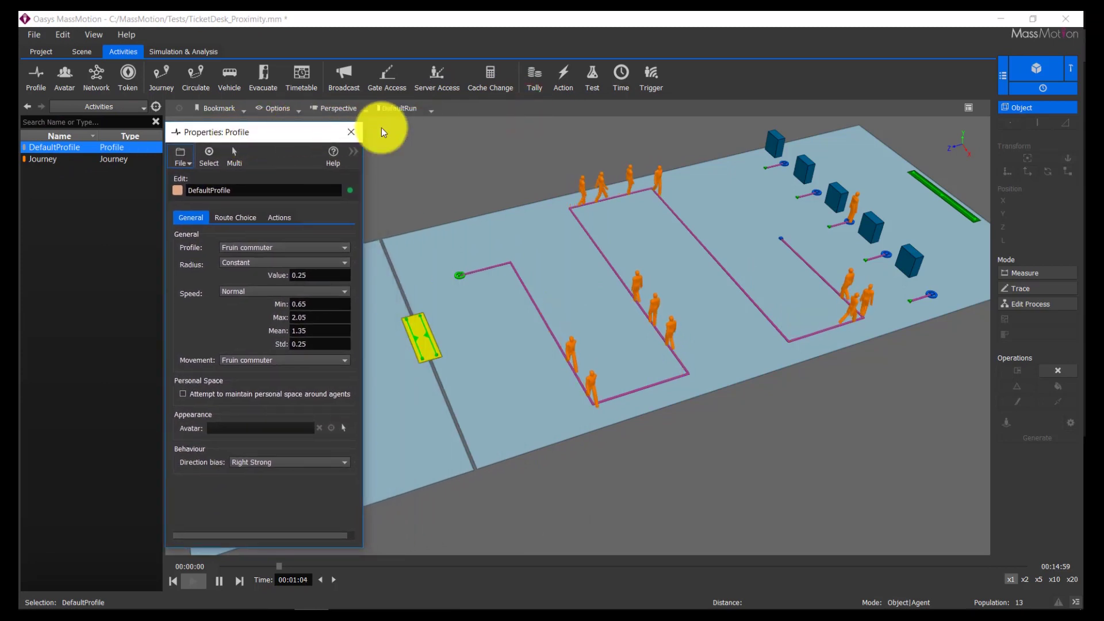
{"action": "left_click", "coordinate": [184, 394]}
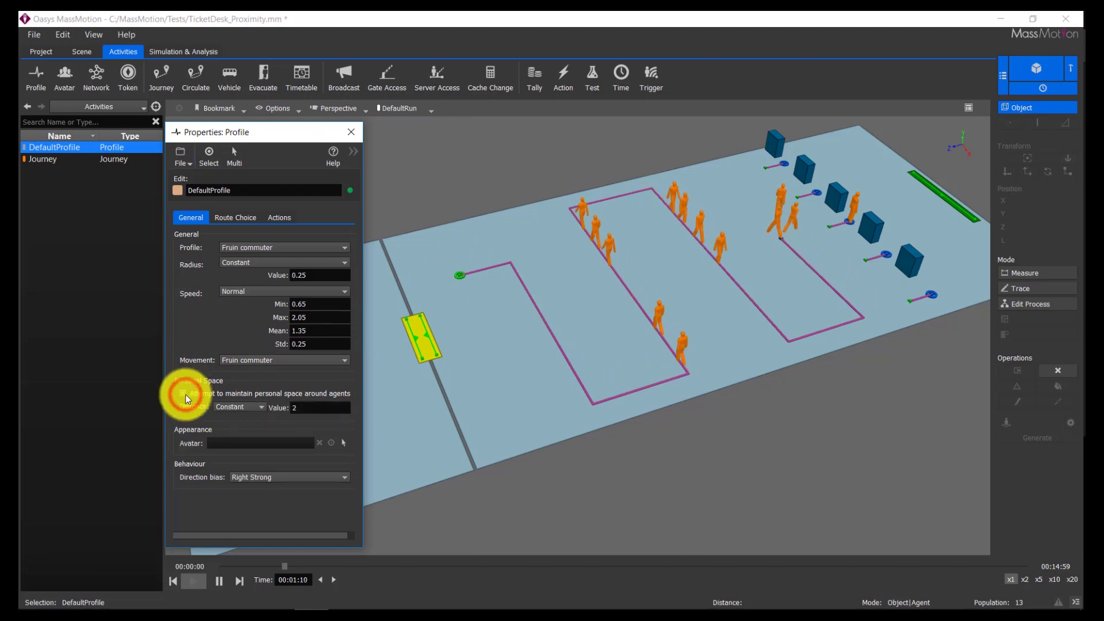
{"action": "left_click", "coordinate": [246, 409]}
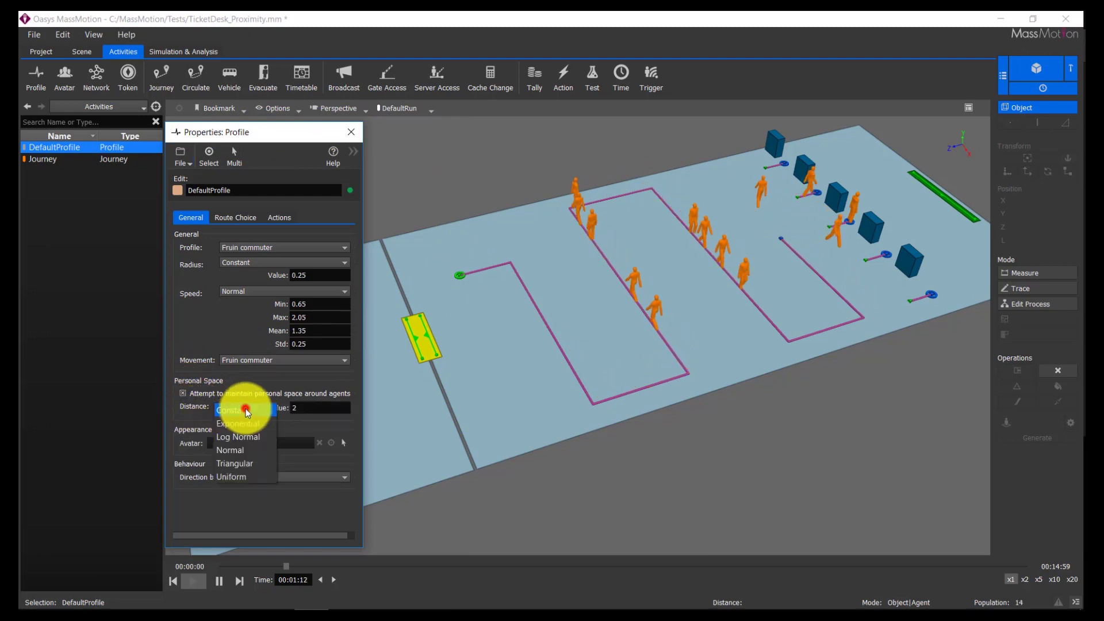
{"action": "left_click", "coordinate": [255, 463]}
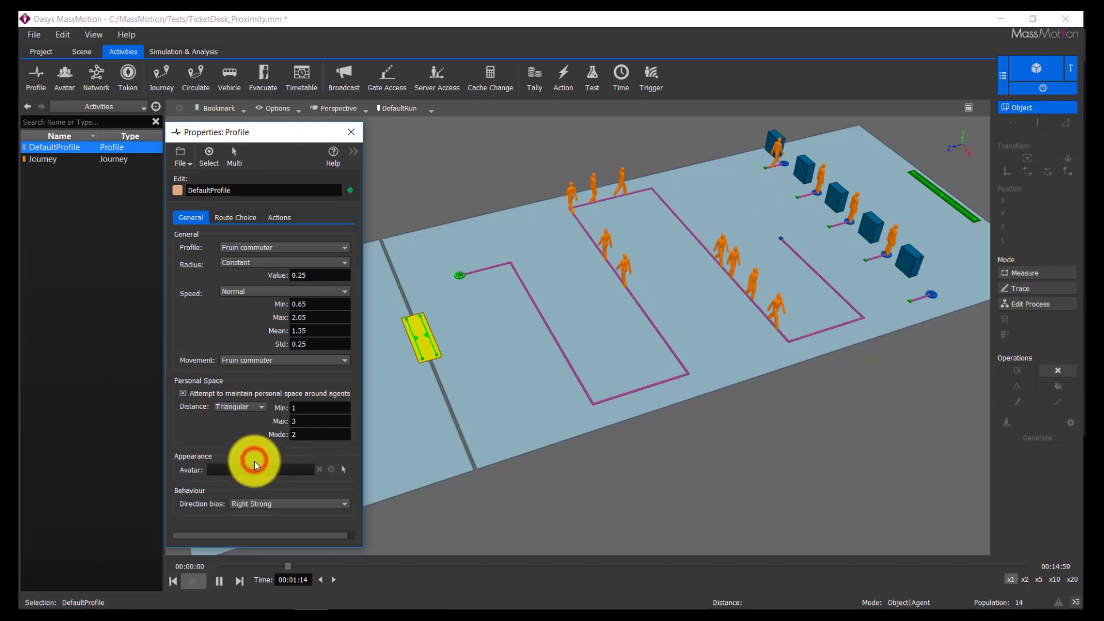
{"action": "left_click", "coordinate": [250, 407]}
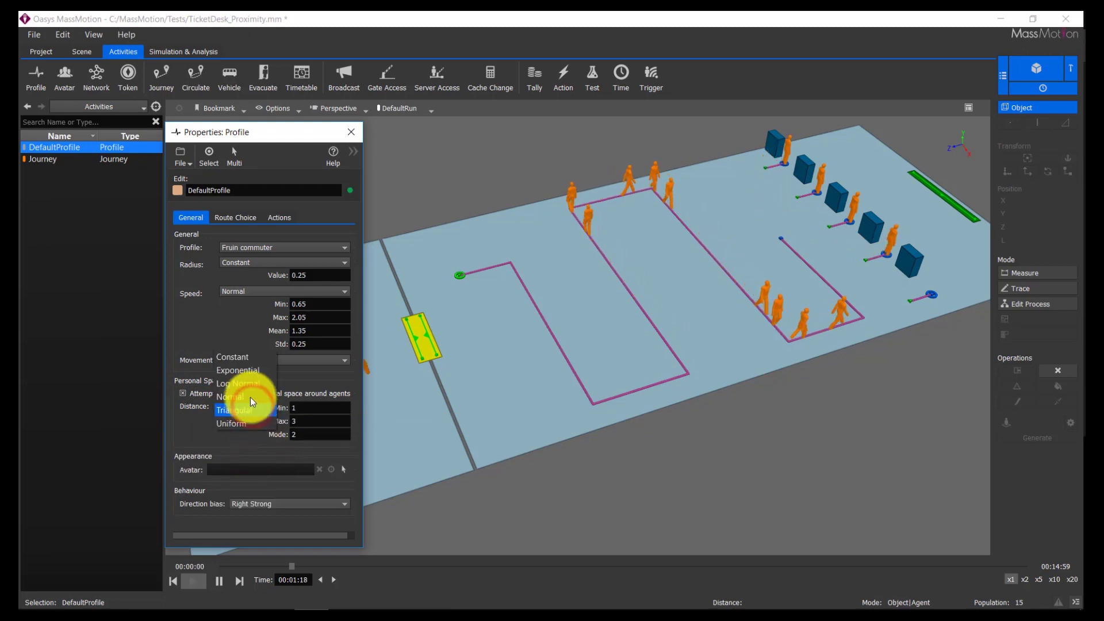
{"action": "left_click", "coordinate": [247, 364]}
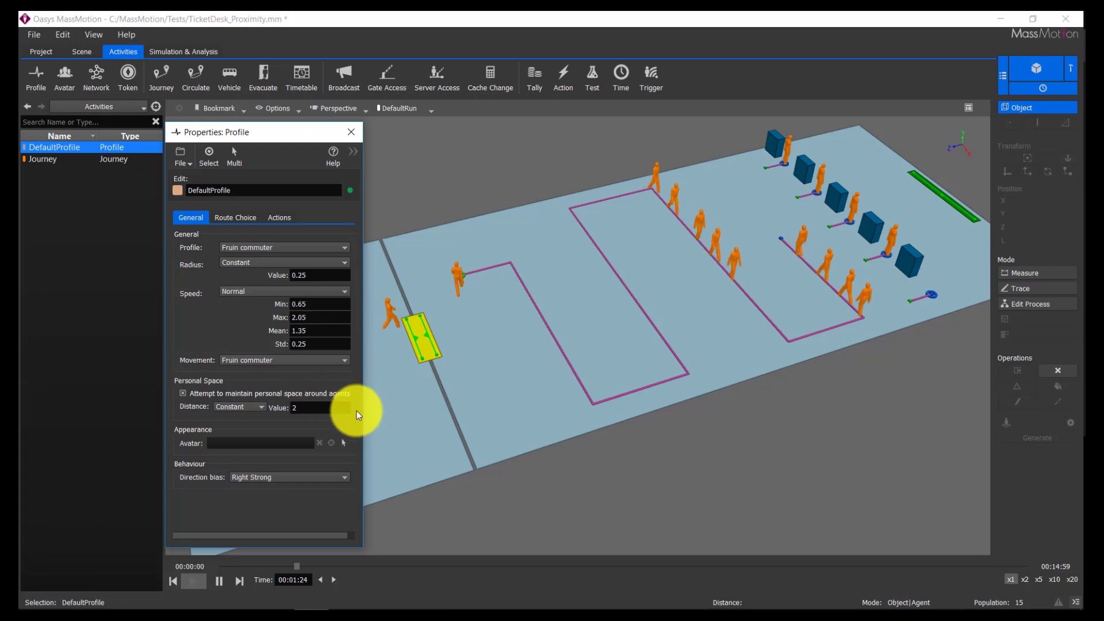
{"action": "left_click", "coordinate": [352, 132]}
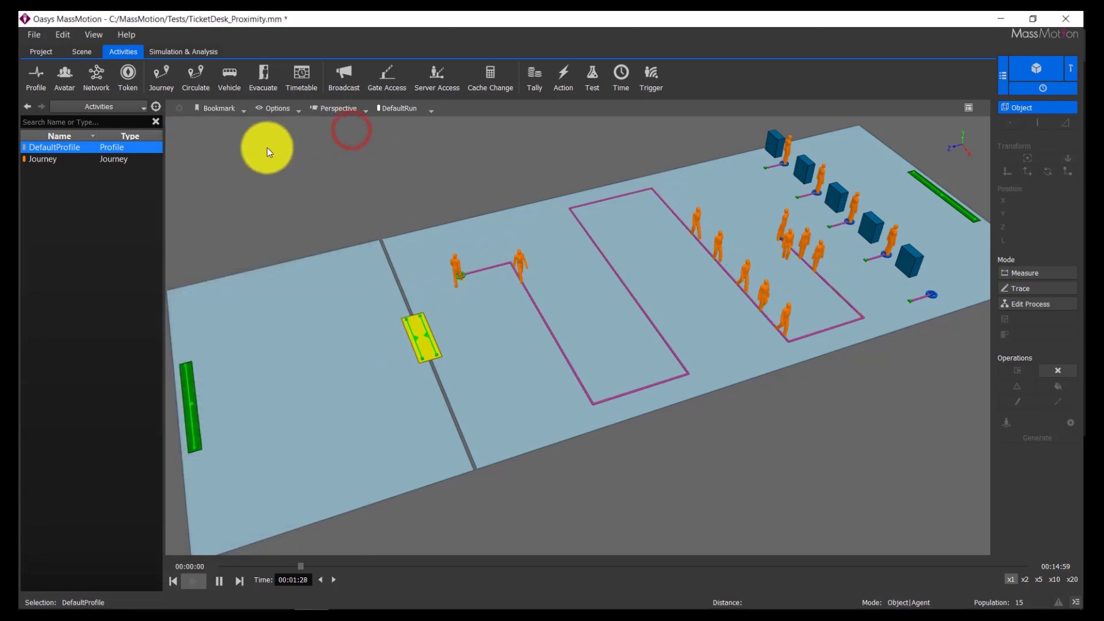
Name the new profile Profile_Distancing and enable its personal space at Constant 2
{"action": "left_click", "coordinate": [270, 155]}
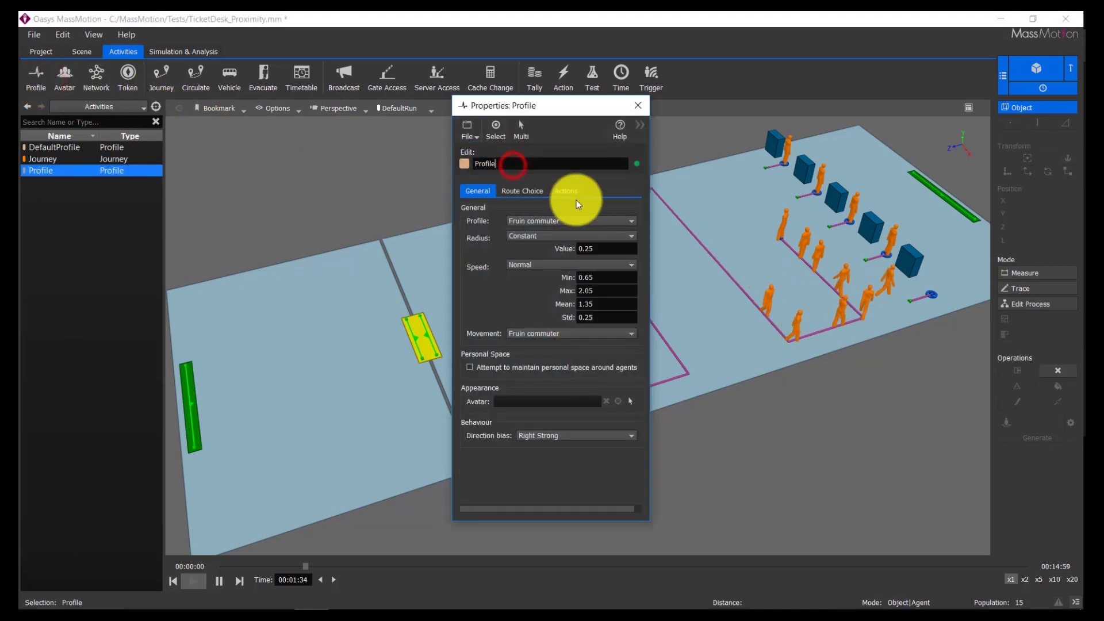
{"action": "type", "text": "_"}
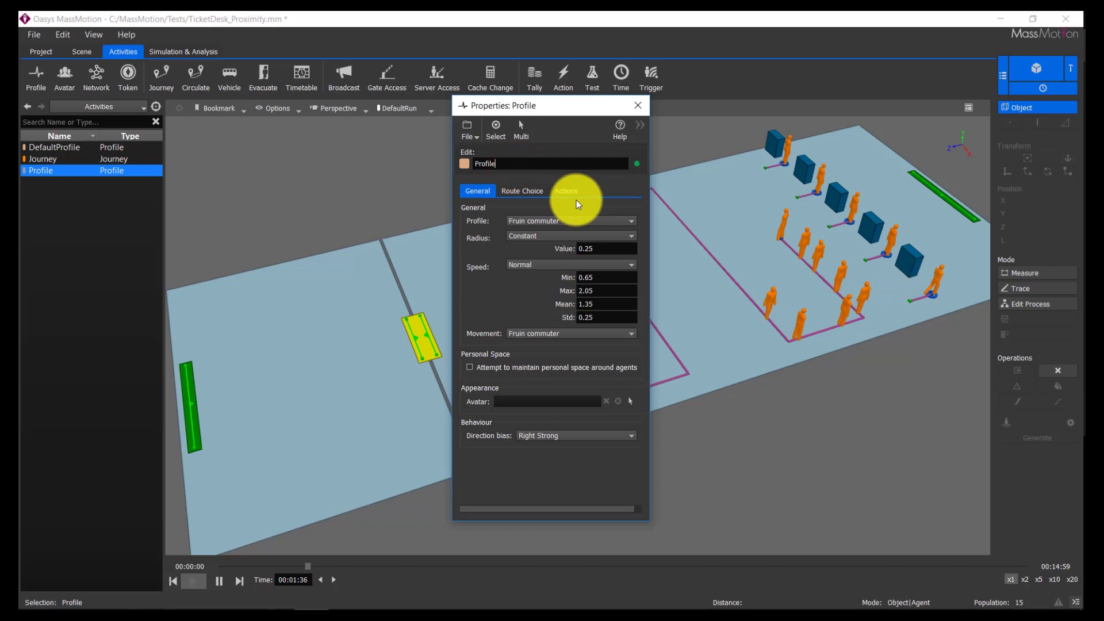
{"action": "type", "text": "Distancing"}
{"action": "key", "text": "Return"}
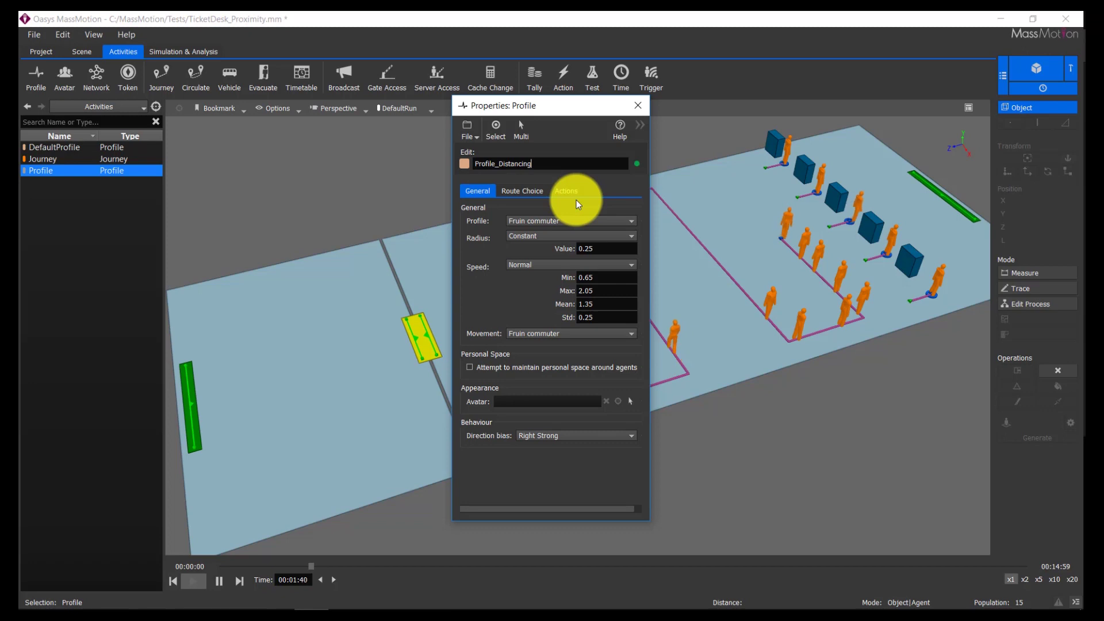
{"action": "left_click", "coordinate": [606, 366]}
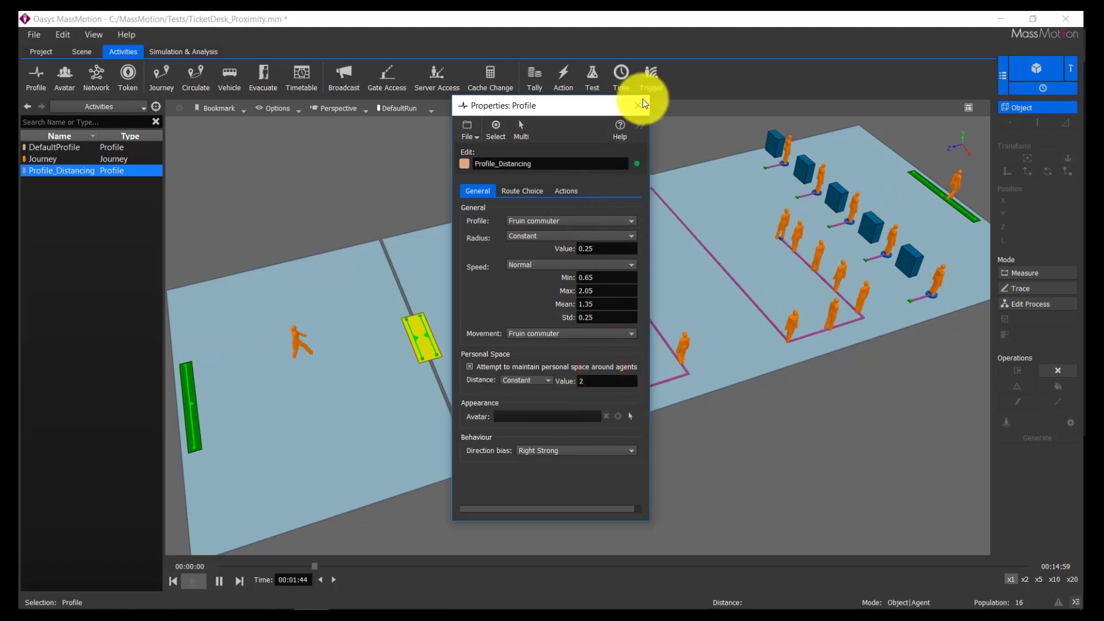
{"action": "left_click", "coordinate": [640, 105]}
Select DefaultProfile and Profile_Distancing together and bring up their context menu
{"action": "left_click", "coordinate": [247, 170]}
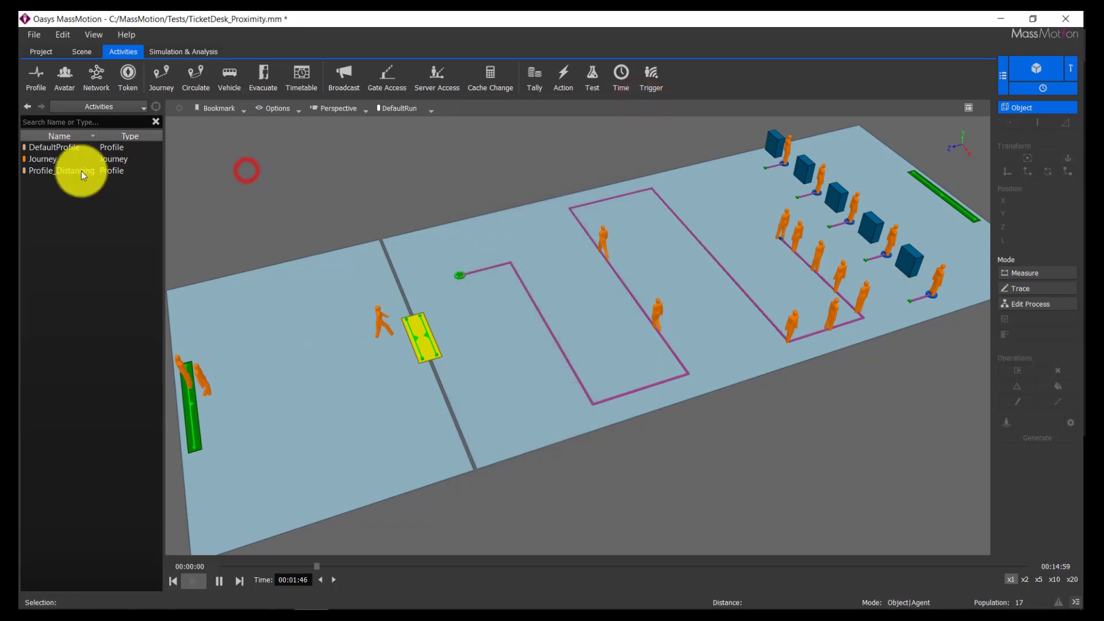
{"action": "left_click", "coordinate": [68, 148]}
{"action": "left_click", "coordinate": [63, 172], "text": "ctrl"}
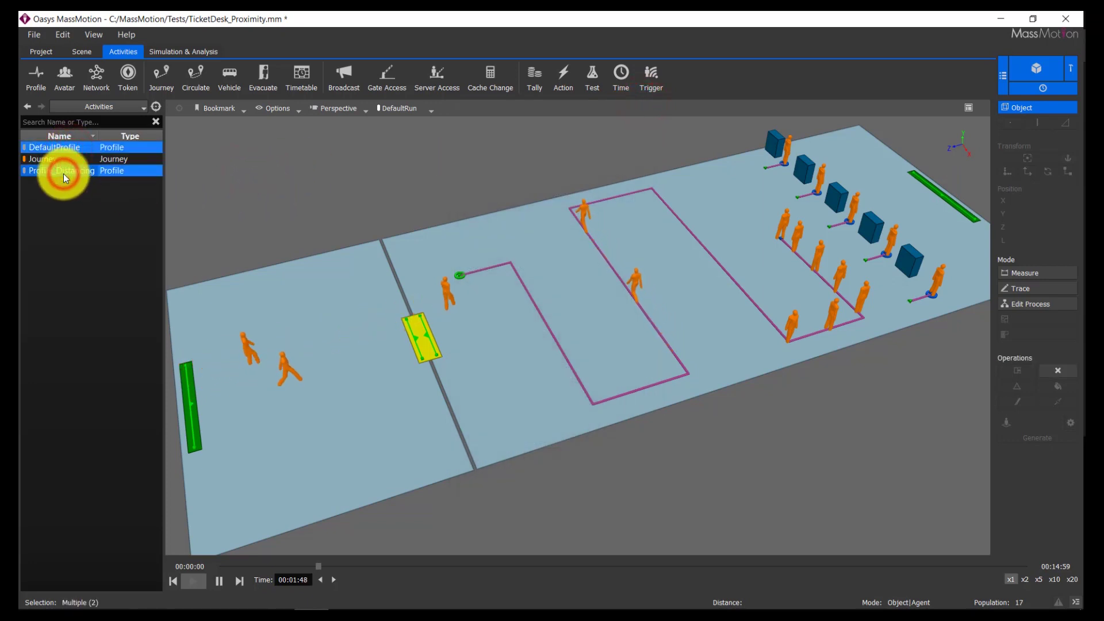
{"action": "right_click", "coordinate": [63, 174]}
Create Collection_MultipleProfiles from both profiles, using manual weights of 0.5 each
{"action": "mouse_move", "coordinate": [116, 181]}
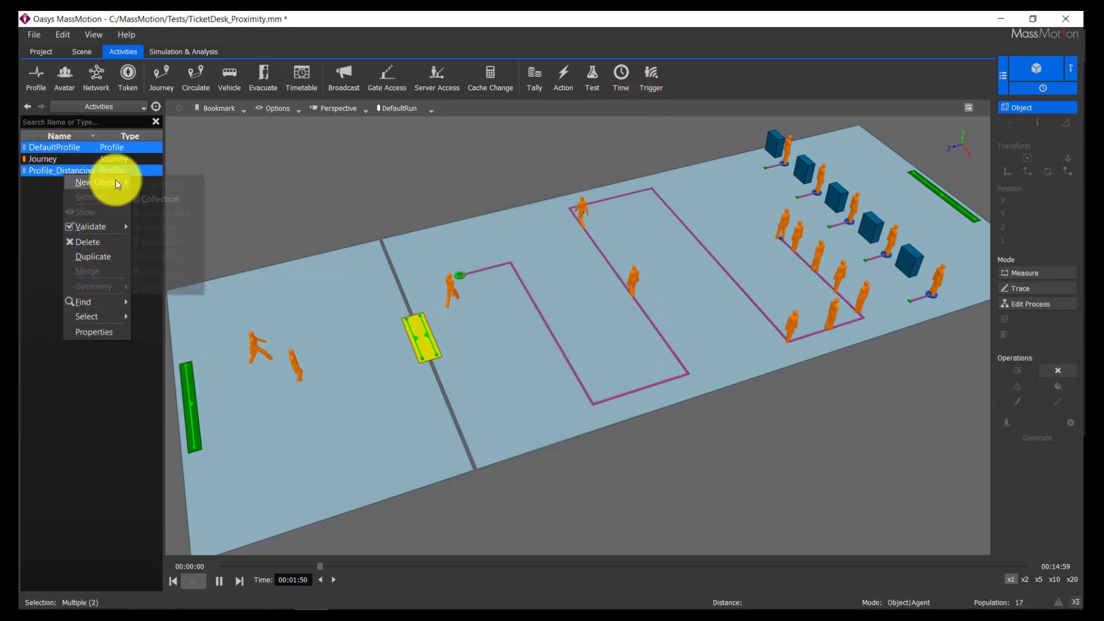
{"action": "left_click", "coordinate": [165, 199]}
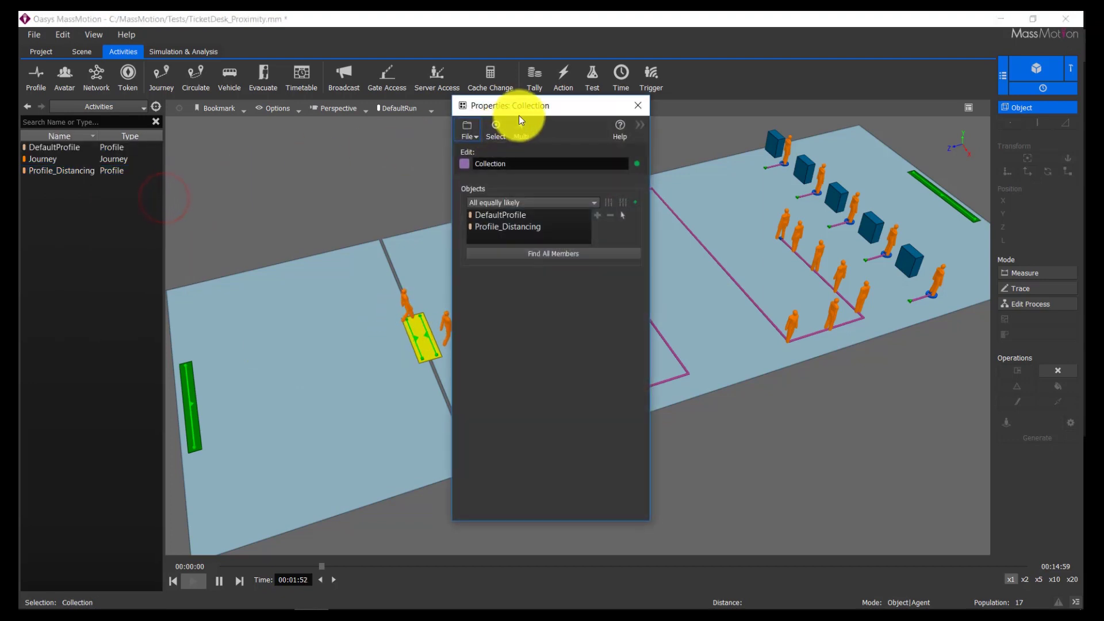
{"action": "left_click_drag", "start_coordinate": [519, 109], "coordinate": [244, 137]}
{"action": "left_click", "coordinate": [248, 188]}
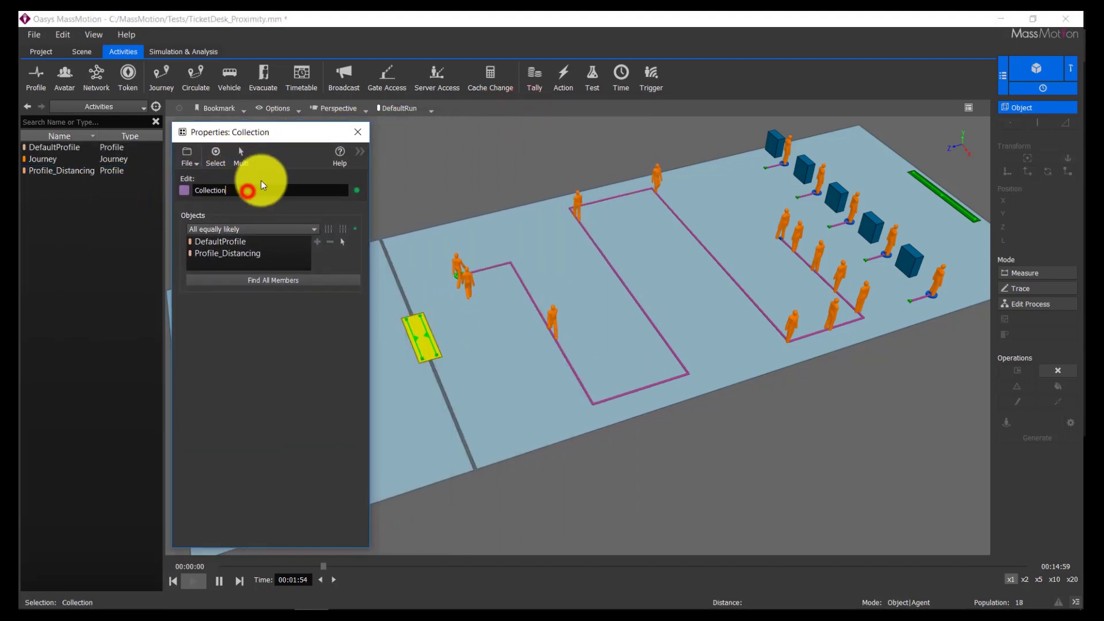
{"action": "type", "text": "_Mult"}
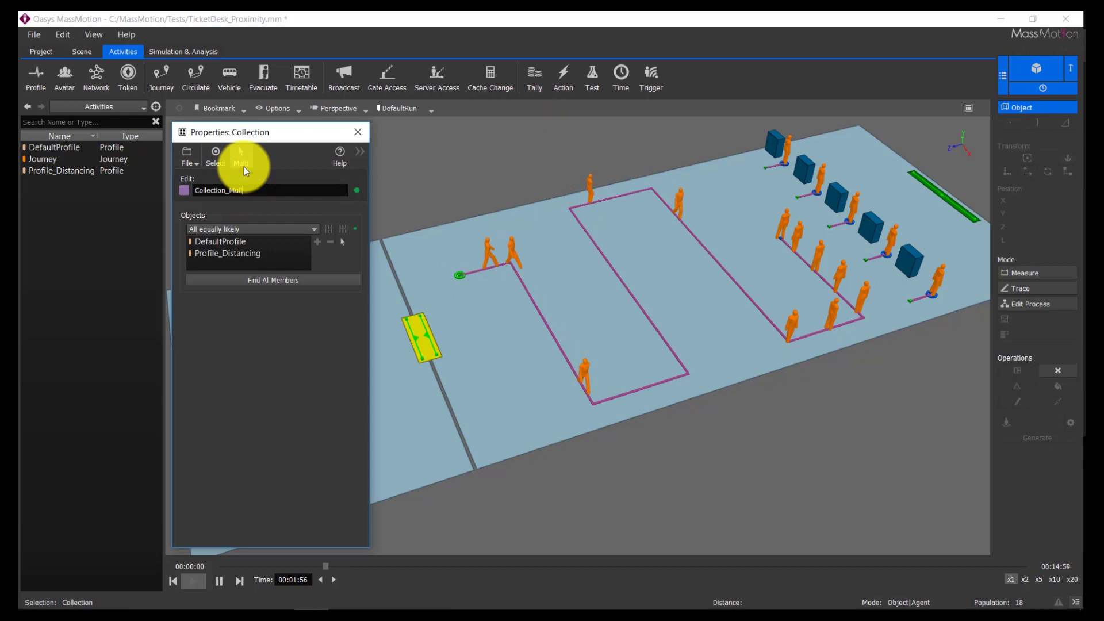
{"action": "type", "text": "ipleProfiles"}
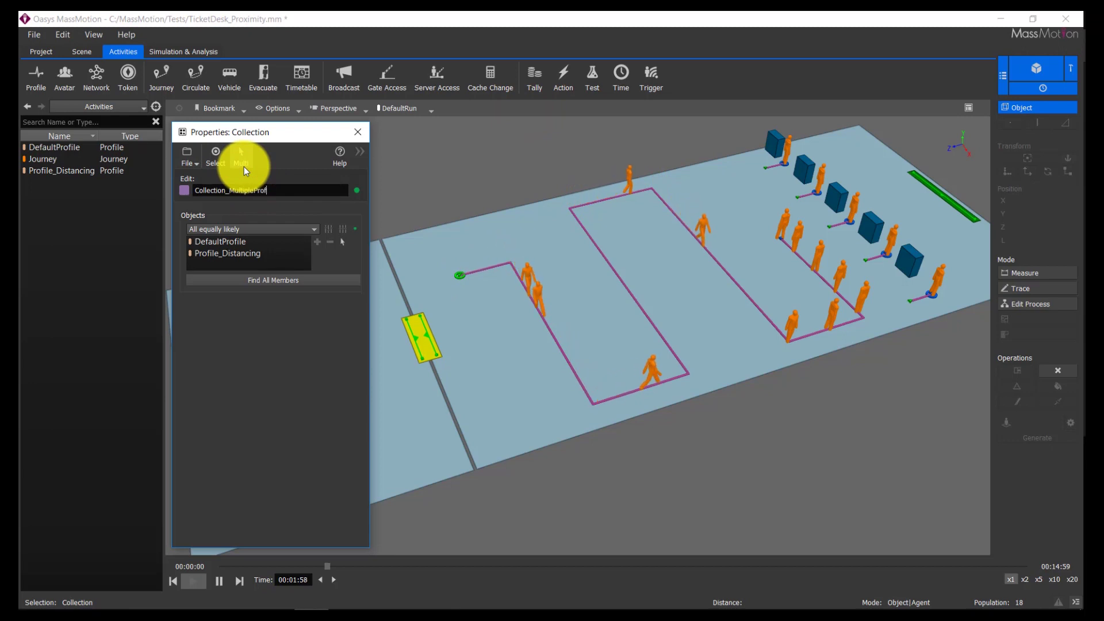
{"action": "left_click", "coordinate": [250, 228]}
{"action": "left_click", "coordinate": [250, 261]}
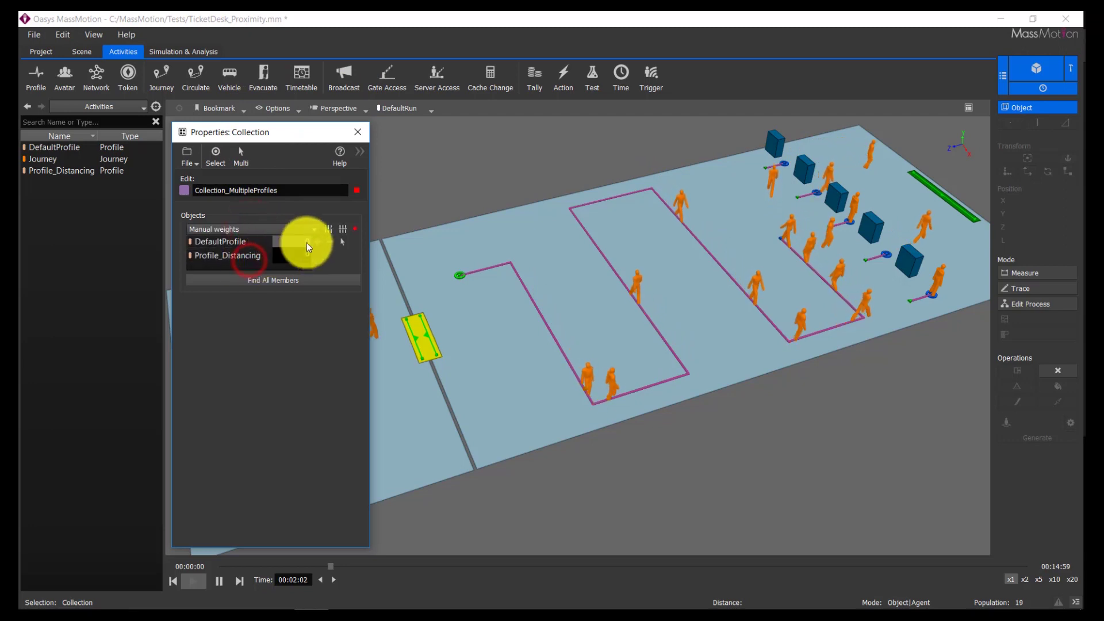
{"action": "left_click", "coordinate": [343, 231]}
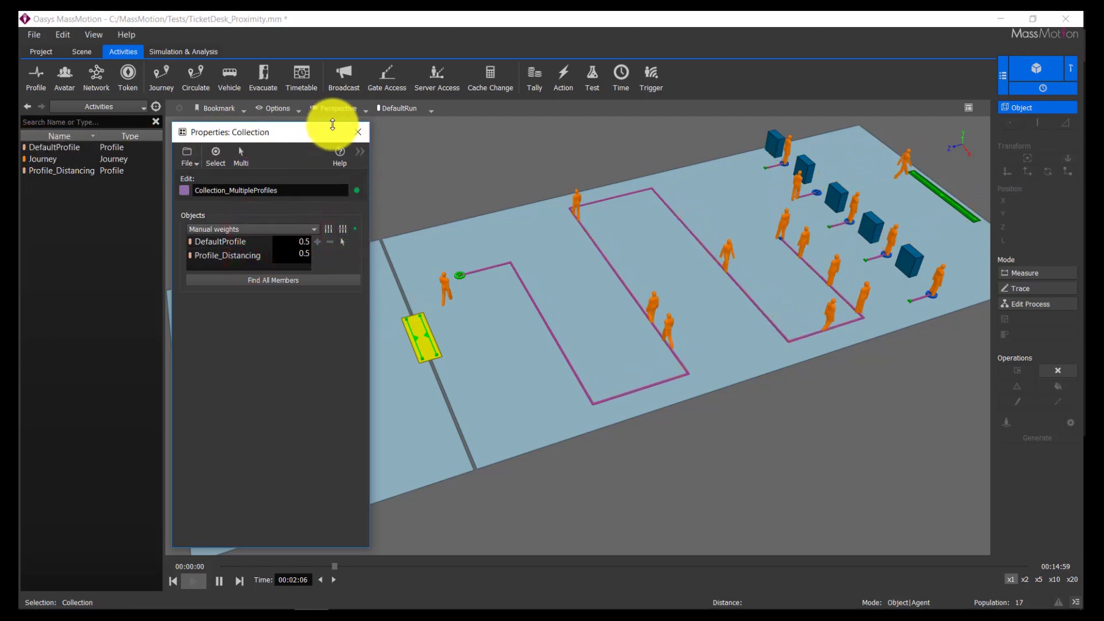
{"action": "left_click", "coordinate": [359, 140]}
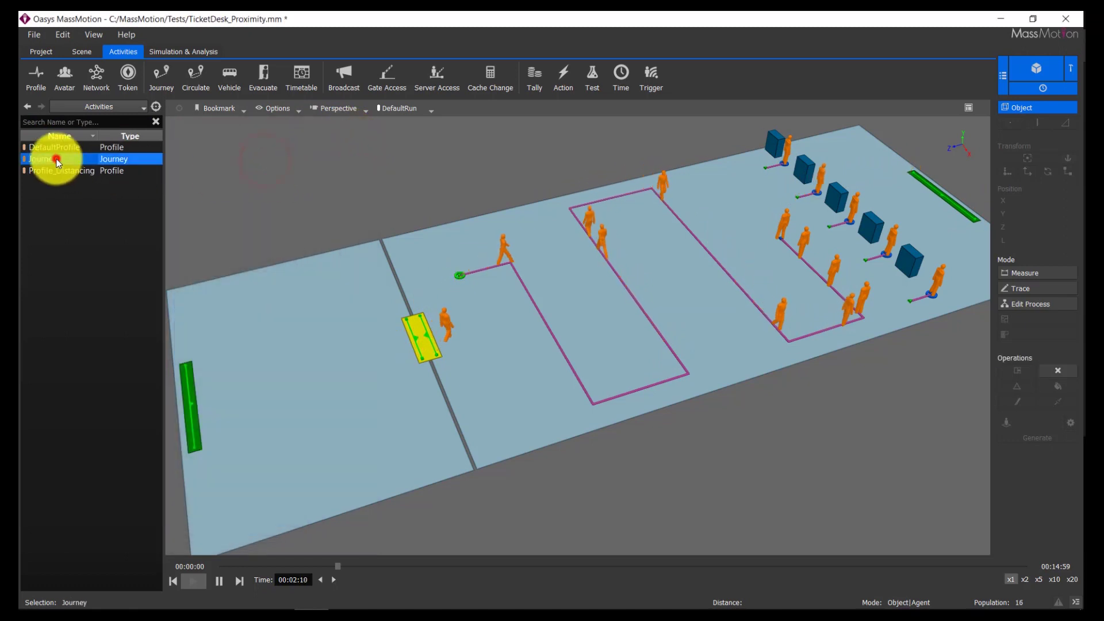
{"action": "double_click", "coordinate": [55, 159]}
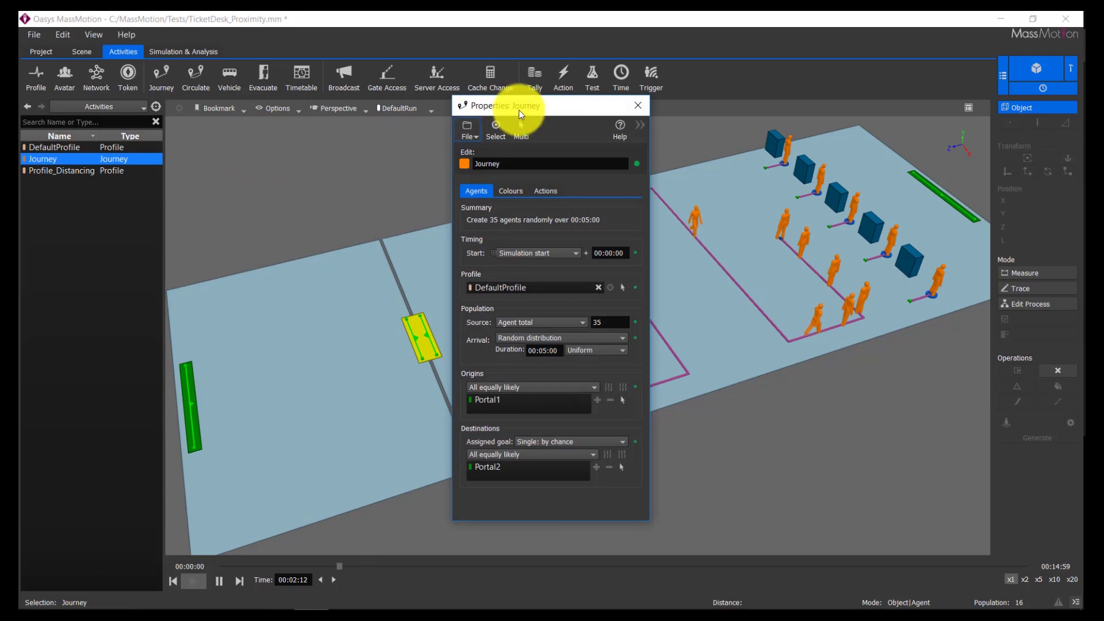
{"action": "left_click_drag", "start_coordinate": [518, 109], "coordinate": [269, 123]}
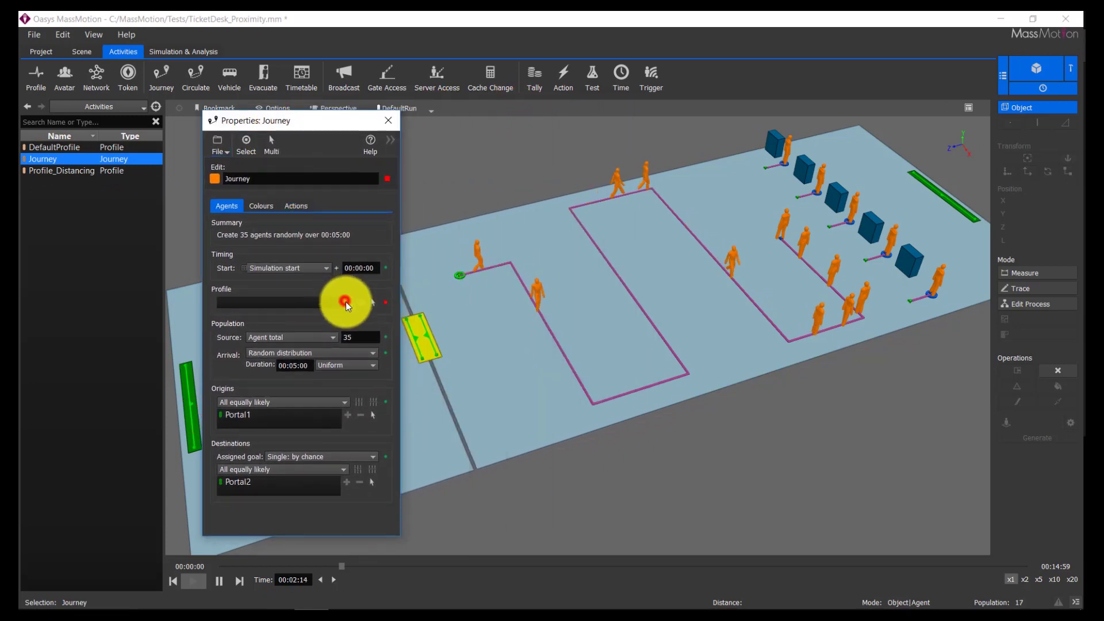
{"action": "left_click", "coordinate": [370, 301]}
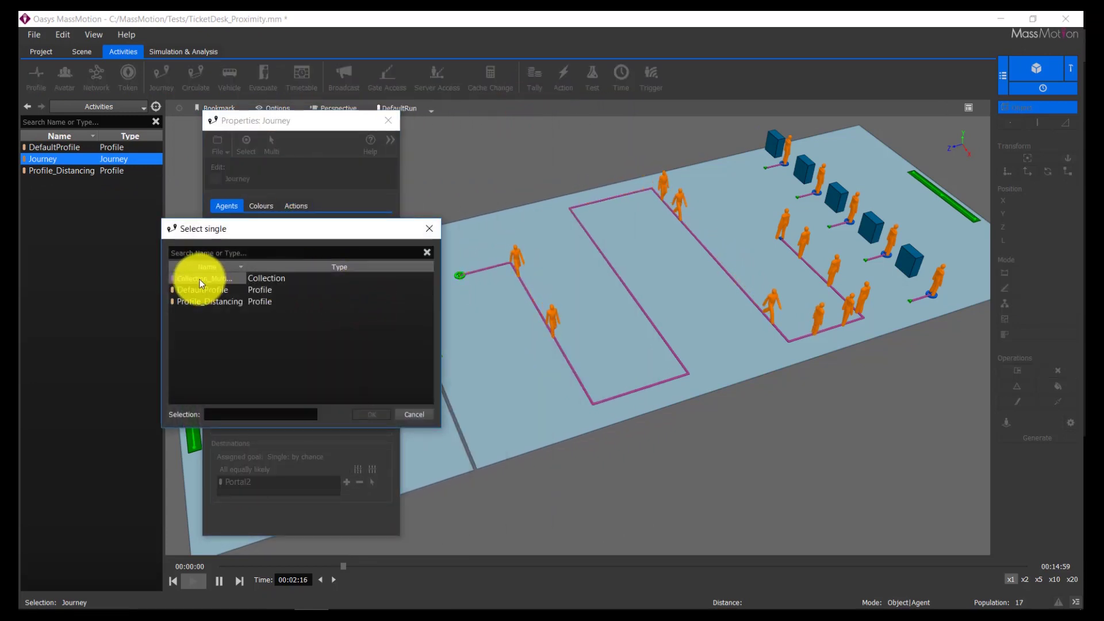
{"action": "double_click", "coordinate": [201, 280]}
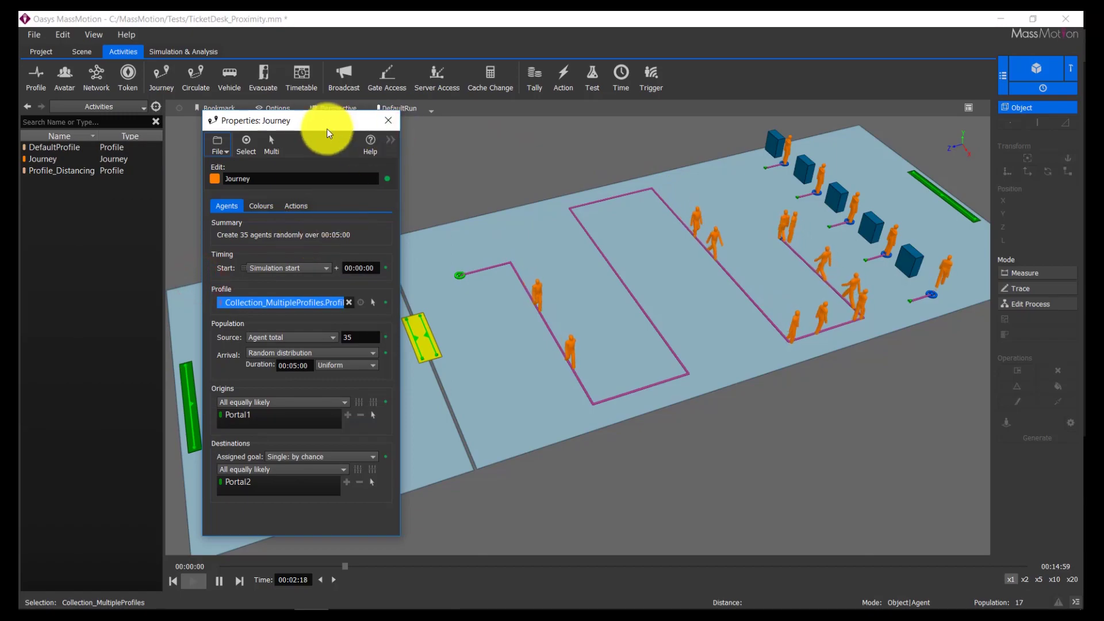